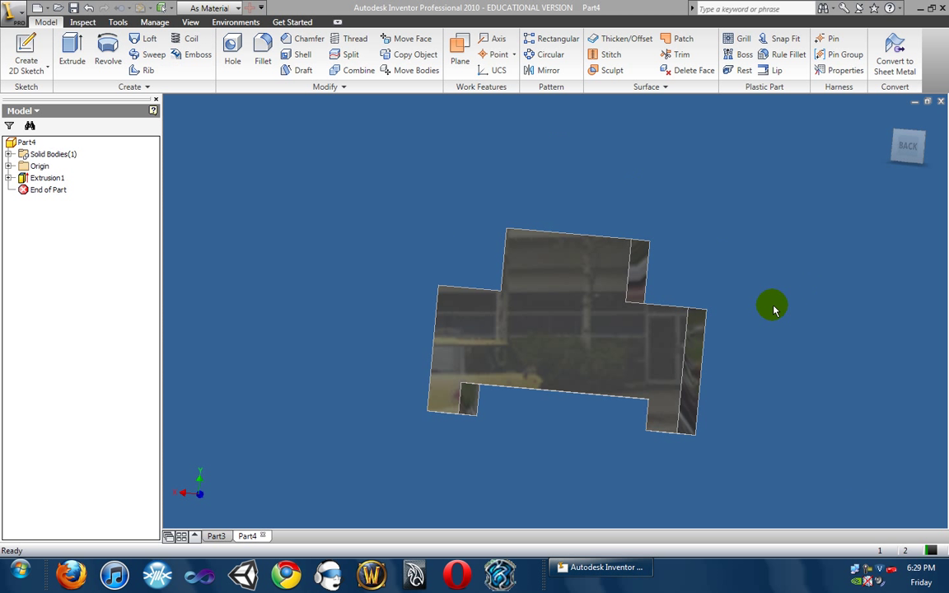
# Examine the finished stepped solid with two legs from several angles.
pyautogui.click(937, 266)
pyautogui.moveTo(644, 342); pyautogui.dragTo(578, 363)
pyautogui.moveTo(403, 452); pyautogui.dragTo(346, 379)
pyautogui.moveTo(559, 322); pyautogui.dragTo(568, 345)
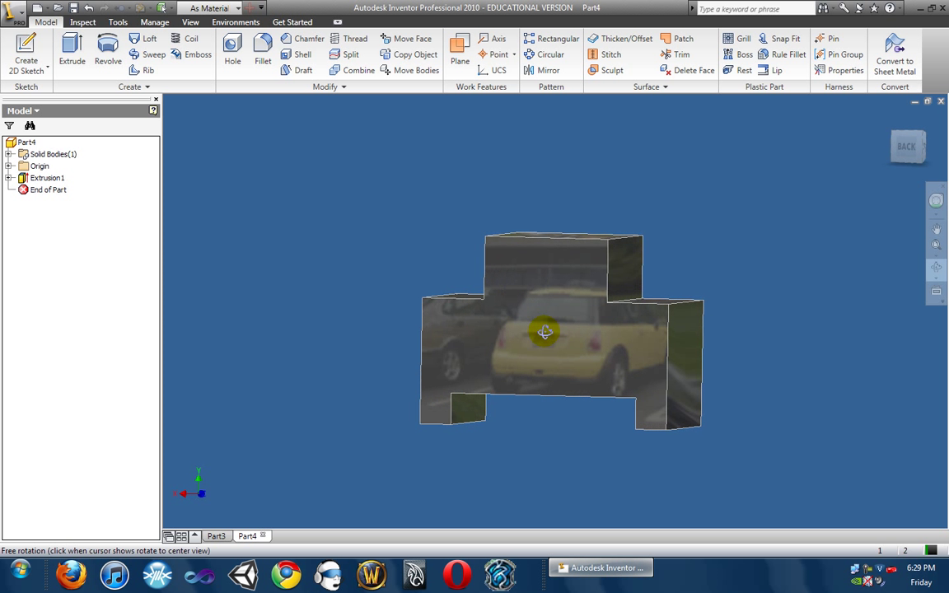
pyautogui.moveTo(507, 330); pyautogui.dragTo(457, 321)
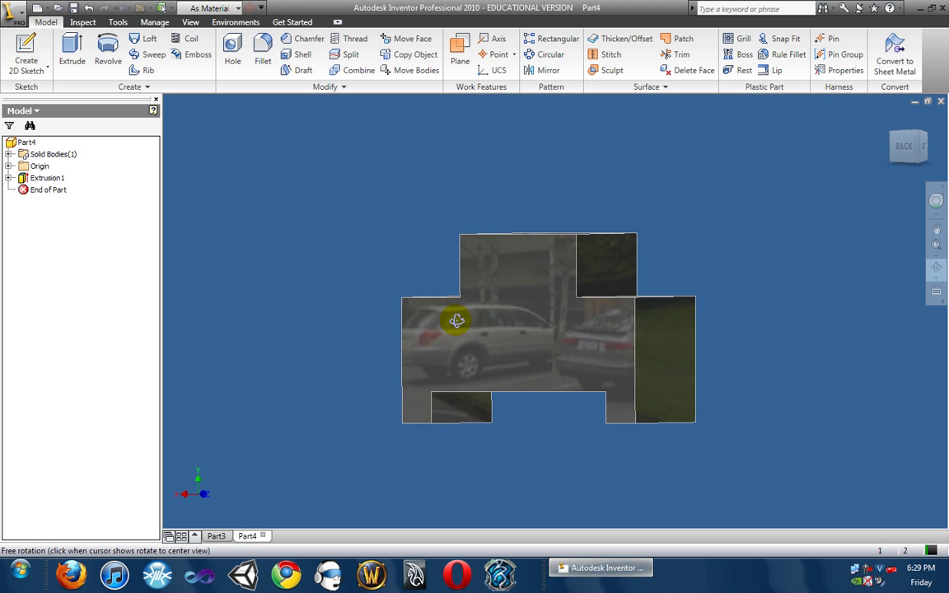
pyautogui.moveTo(549, 323); pyautogui.dragTo(383, 432)
pyautogui.moveTo(328, 258); pyautogui.dragTo(555, 148)
pyautogui.moveTo(484, 341); pyautogui.dragTo(530, 322)
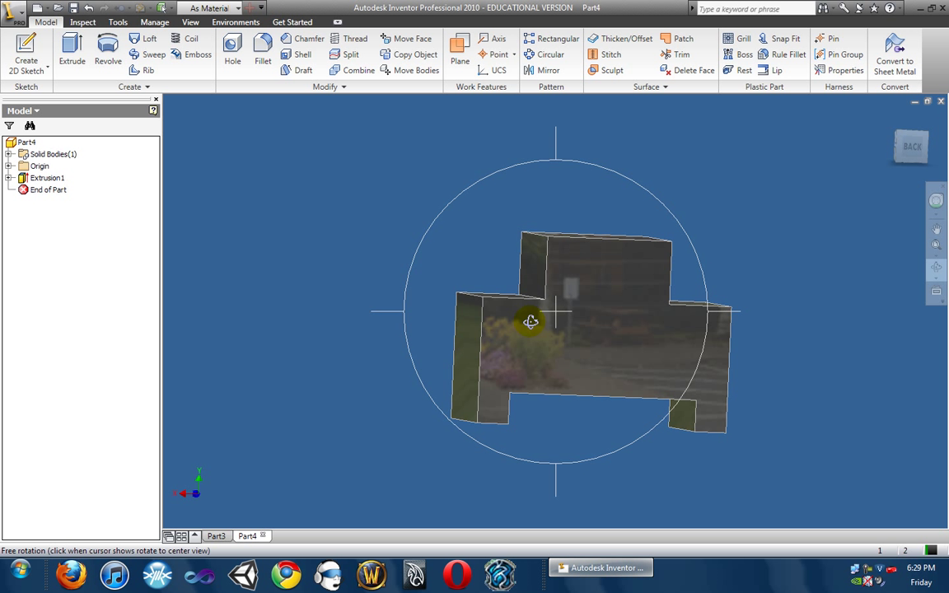
pyautogui.click(467, 325)
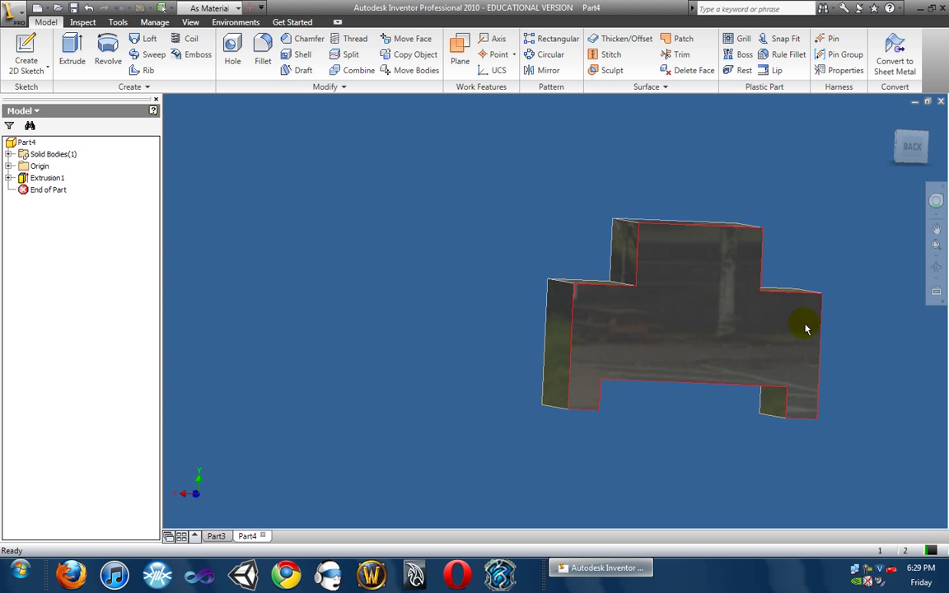
pyautogui.click(931, 267)
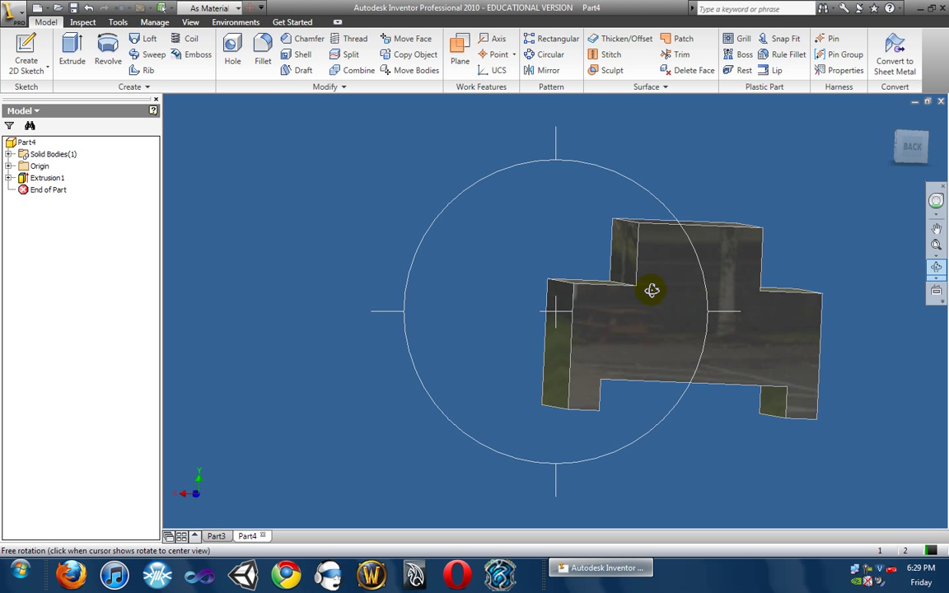
pyautogui.moveTo(676, 294); pyautogui.dragTo(573, 344)
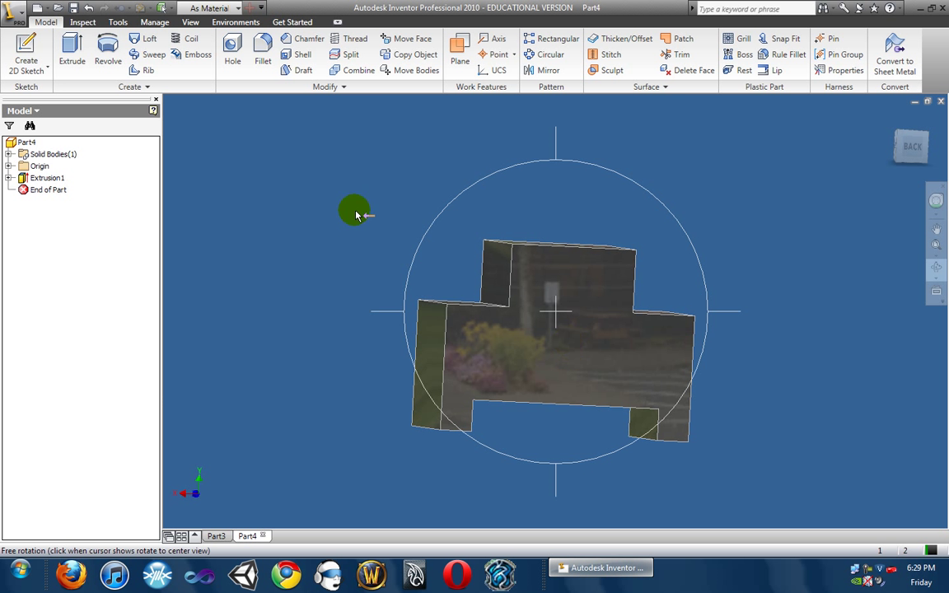
# Create a new part file.
pyautogui.click(12, 12)
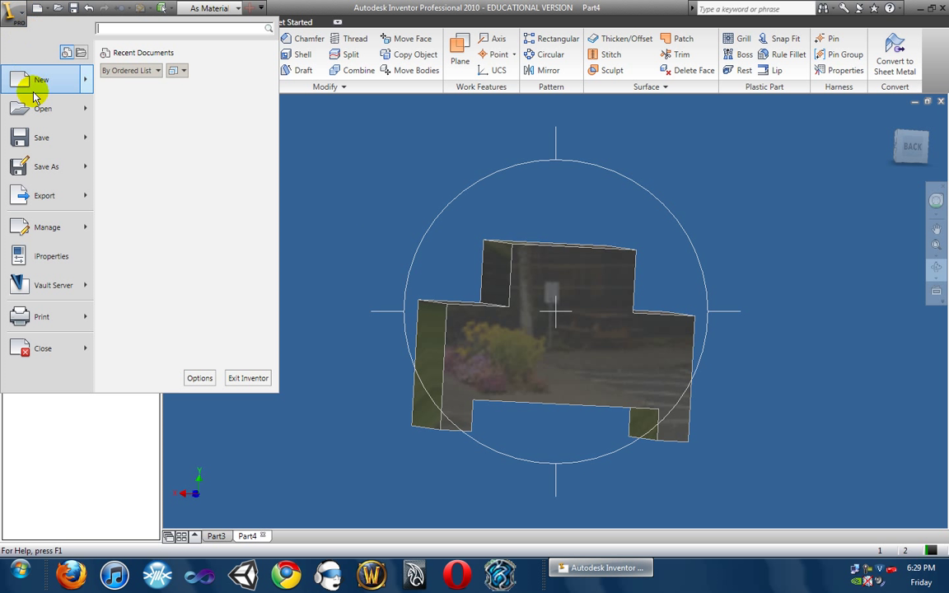
pyautogui.moveTo(37, 86)
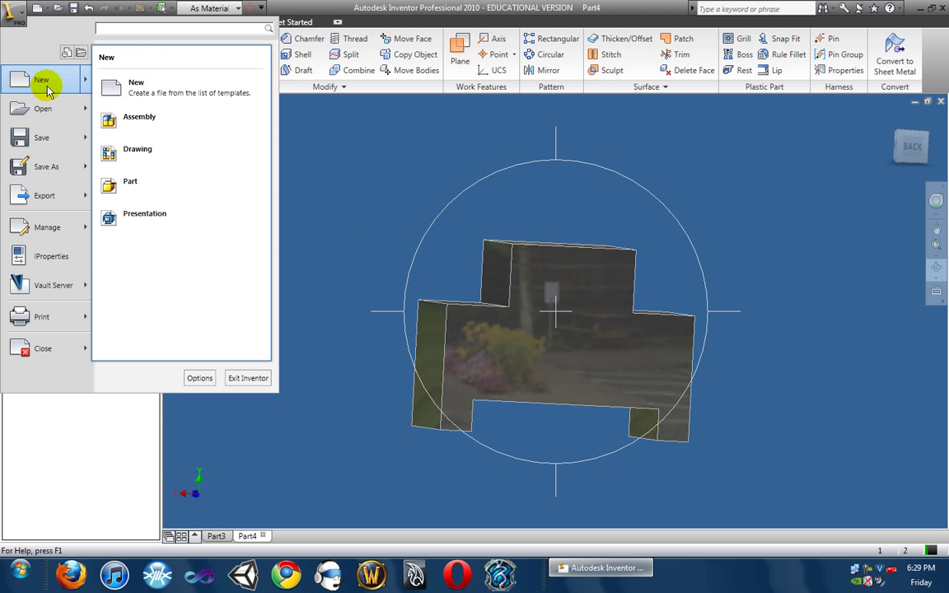
pyautogui.click(146, 189)
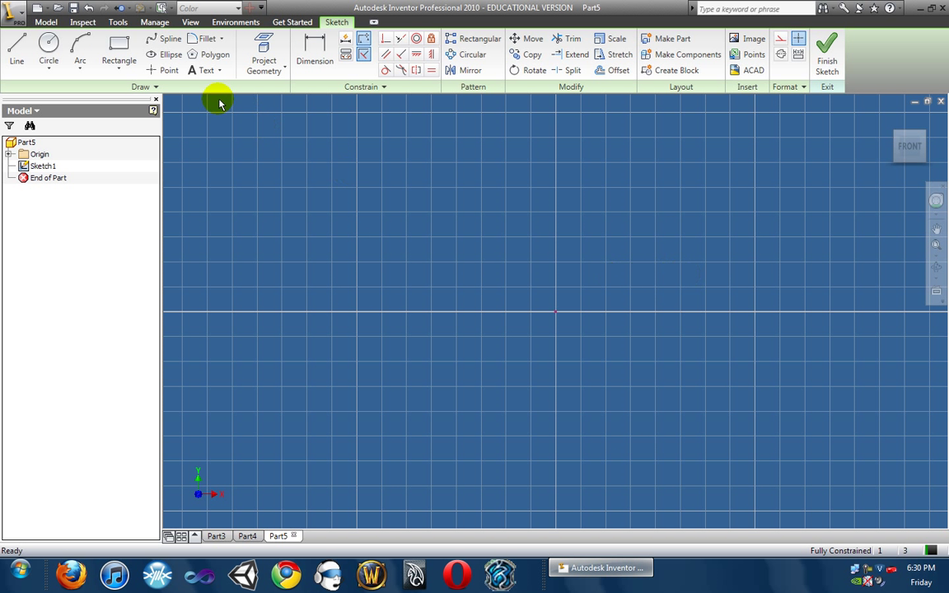
# Sketch a two-point rectangle about 2 in wide and 1 in high, extending up and left from the origin.
pyautogui.click(117, 46)
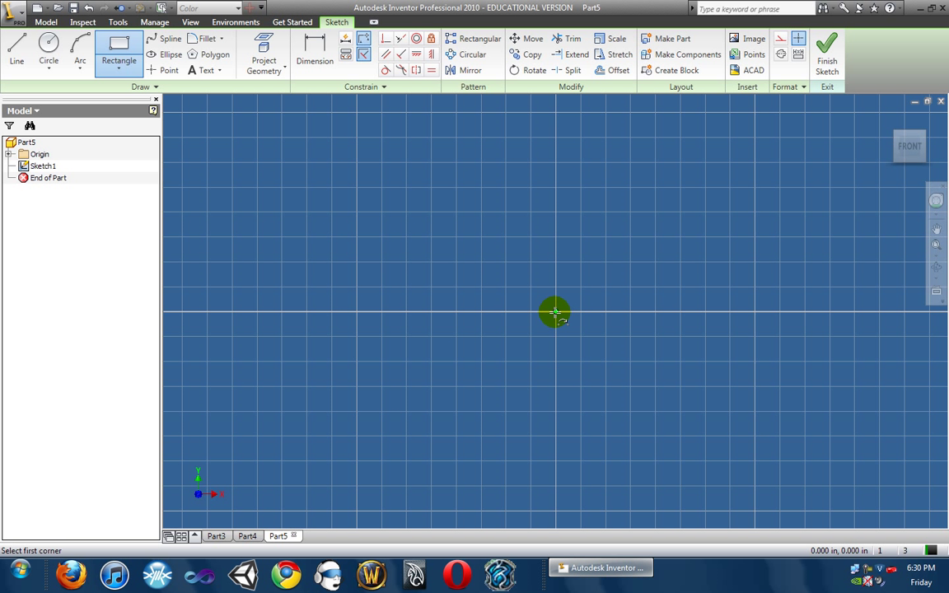
pyautogui.moveTo(468, 290)
pyautogui.mouseDown(button='middle')
pyautogui.moveTo(570, 409)
pyautogui.moveTo(604, 415)
pyautogui.mouseUp(button='middle')
pyautogui.click(673, 427)
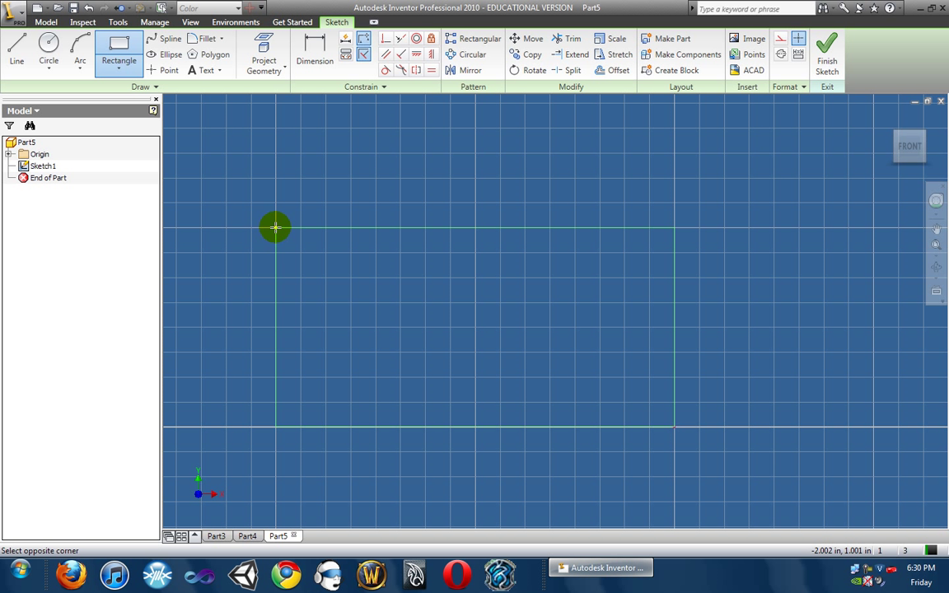
pyautogui.click(275, 227)
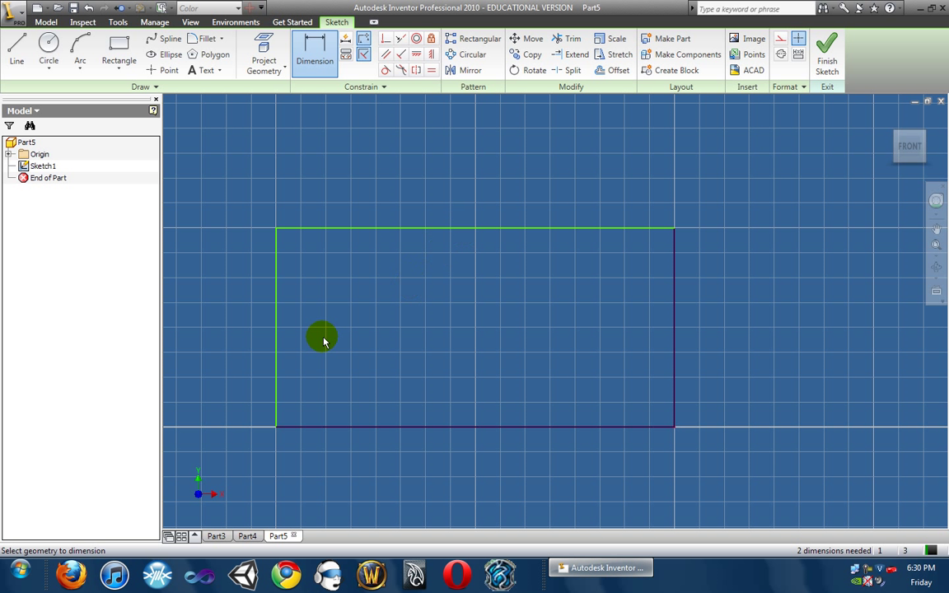
# Dimension the rectangle's left edge with a height of 0.5 in.
pyautogui.click(275, 342)
pyautogui.click(224, 344)
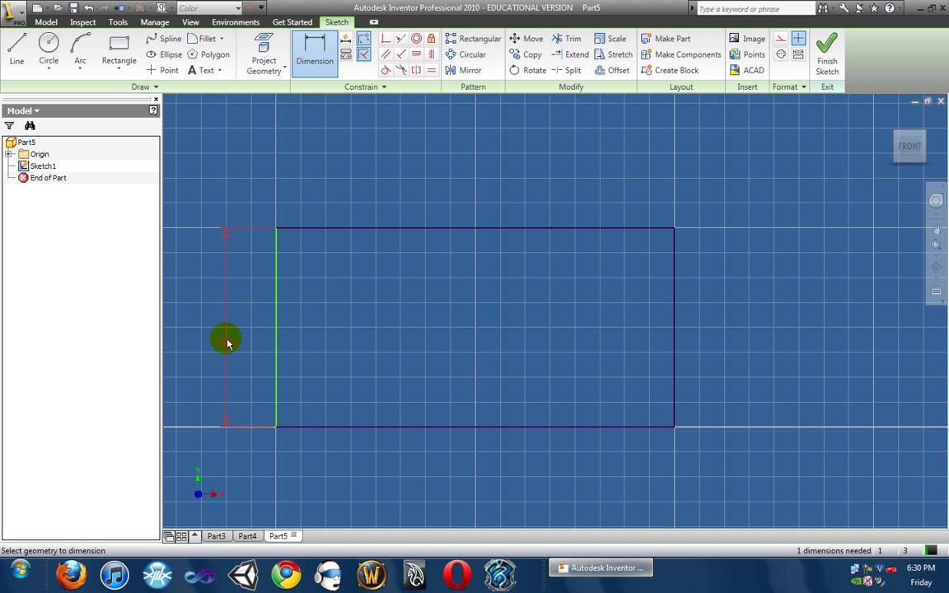
pyautogui.click(228, 343)
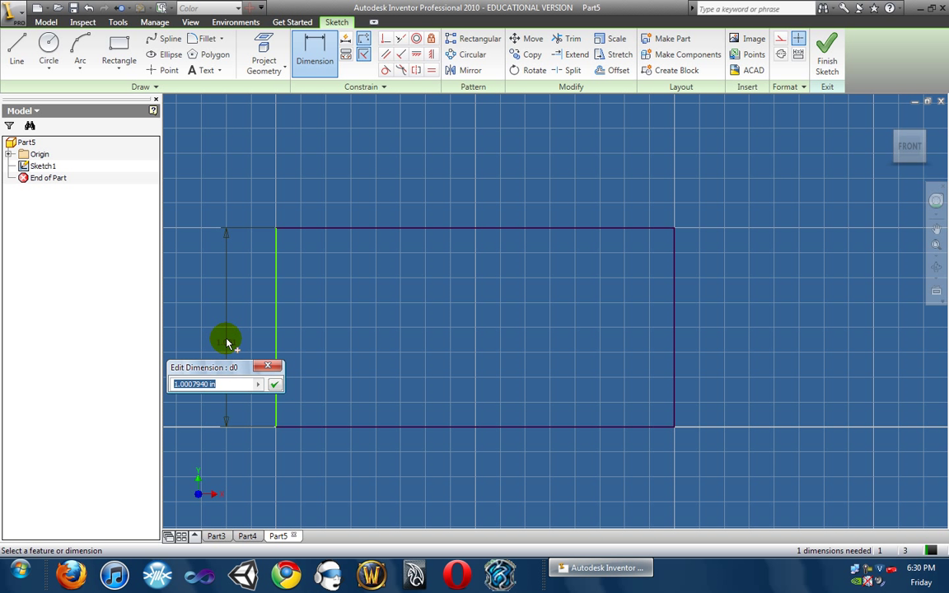
pyautogui.write('.5')
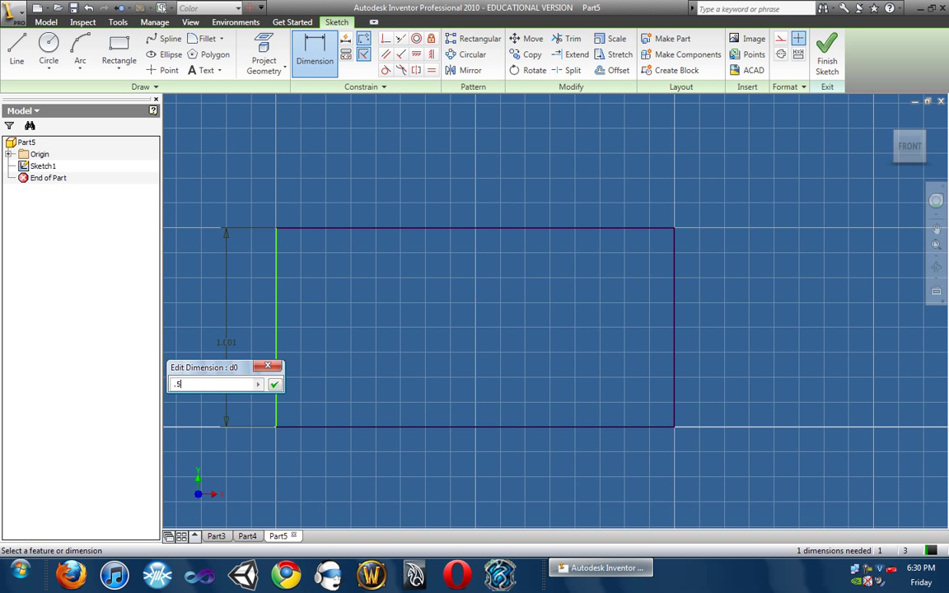
pyautogui.press('Return')
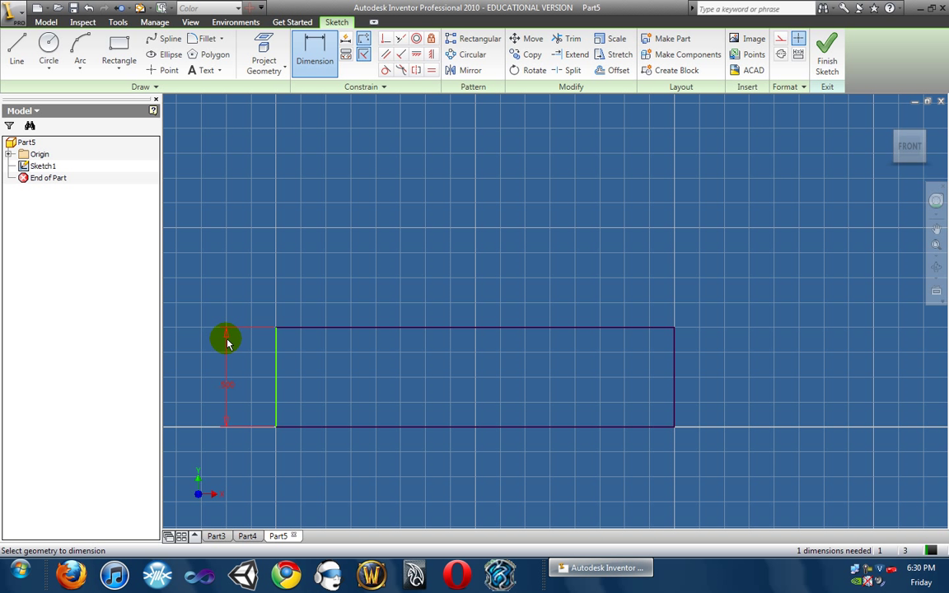
# Change the rectangle's height dimension to 0.75 in.
pyautogui.click(228, 343)
pyautogui.write('.75')
pyautogui.press('Return')
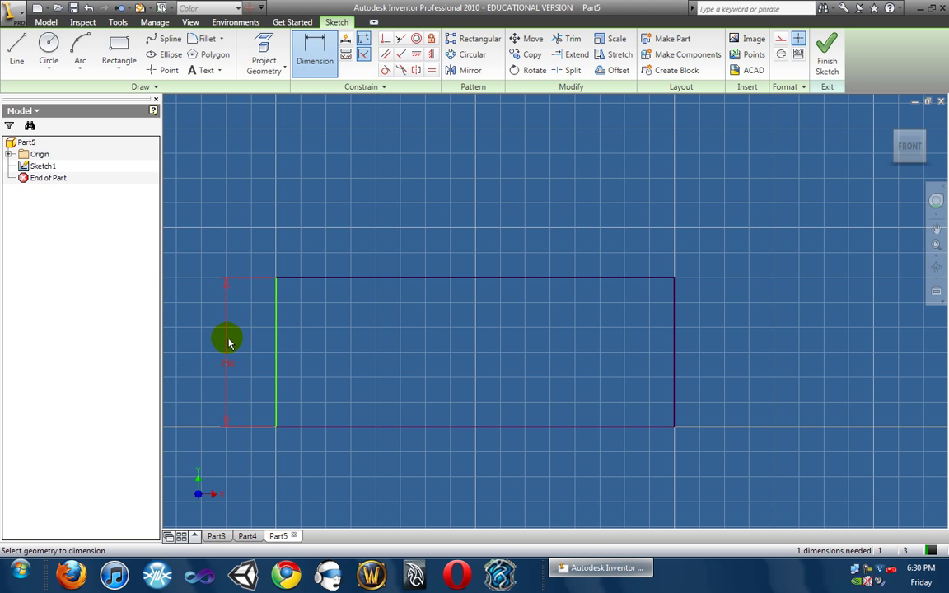
# Dimension the rectangle's bottom edge with a width of 2 in and end the Dimension command.
pyautogui.click(458, 427)
pyautogui.click(464, 451)
pyautogui.click(463, 453)
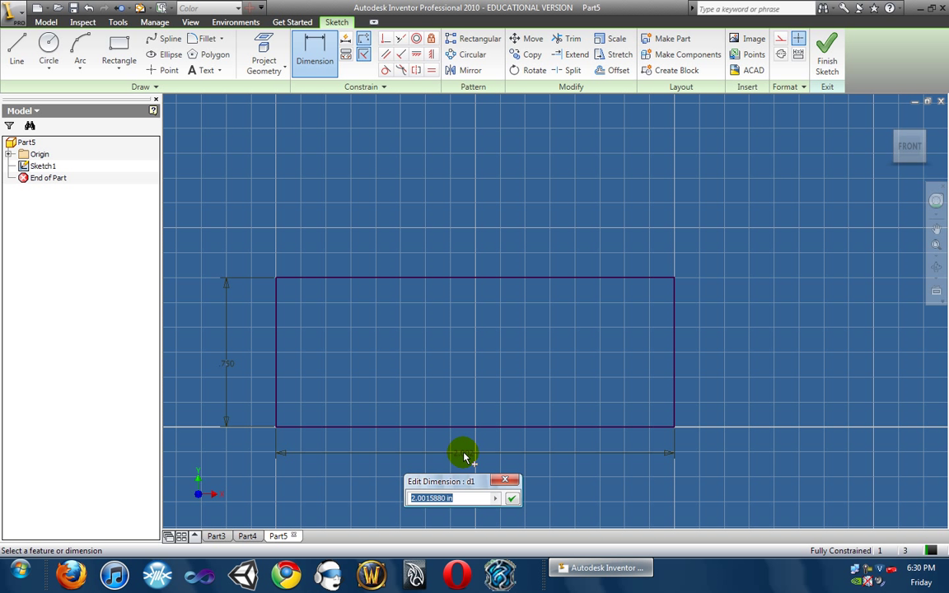
pyautogui.press('Return')
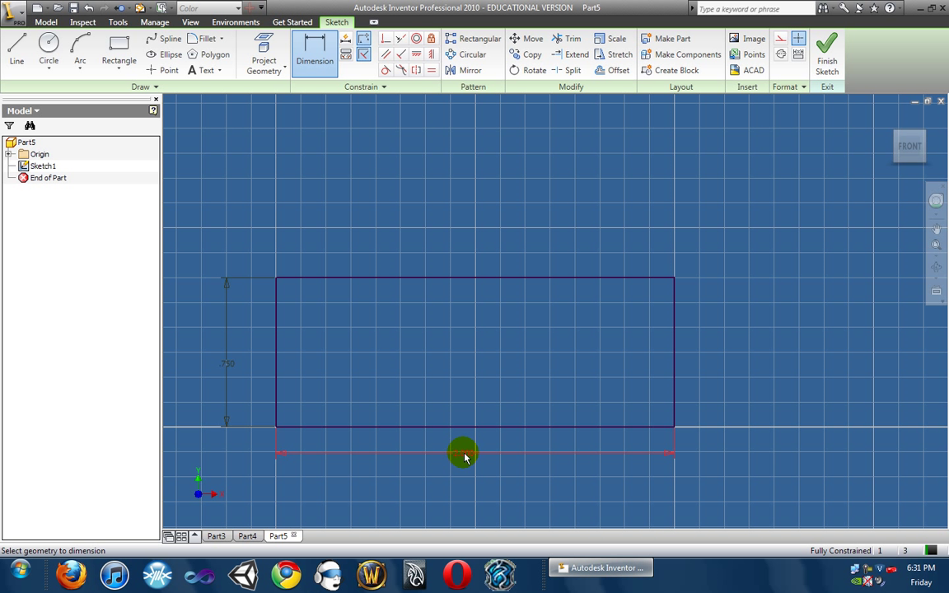
pyautogui.click(464, 458)
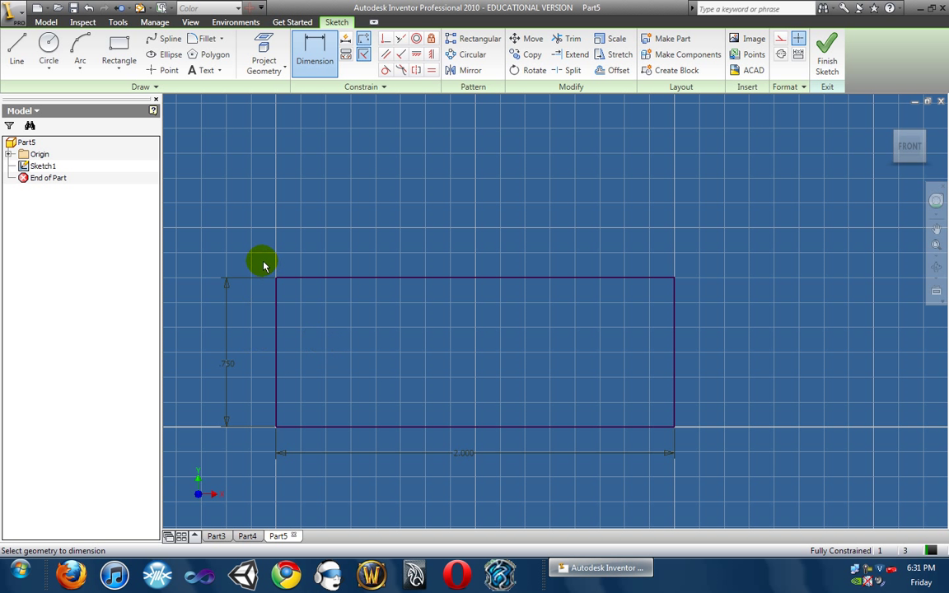
pyautogui.rightClick(302, 193)
pyautogui.click(330, 195)
# Delete the width and height dimensions of the rectangle.
pyautogui.rightClick(451, 453)
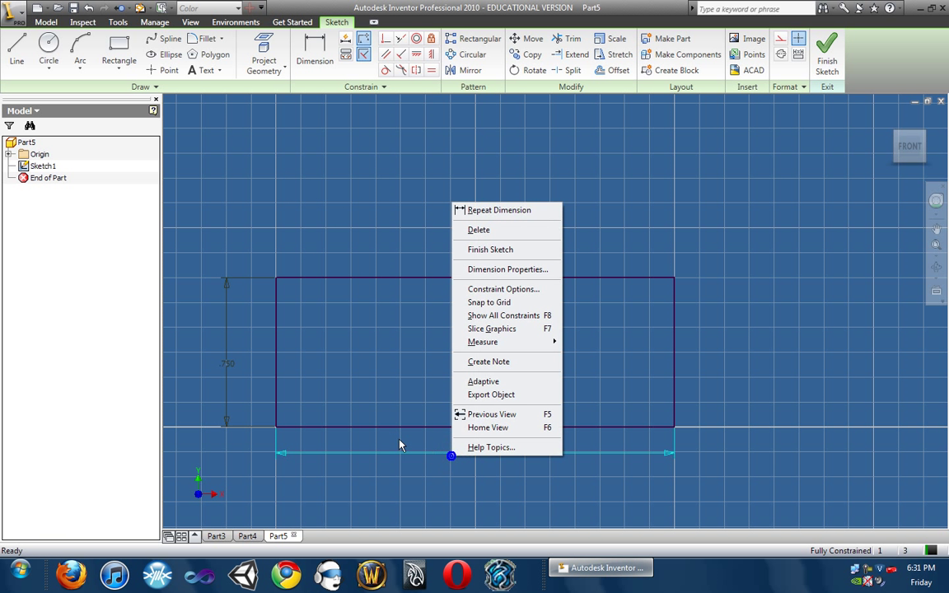
pyautogui.click(491, 231)
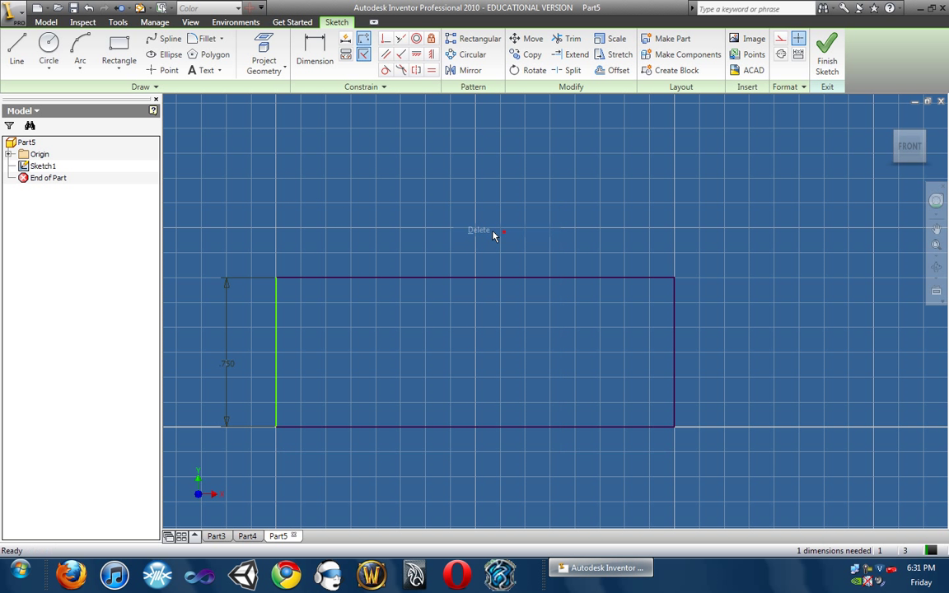
pyautogui.rightClick(226, 346)
pyautogui.click(275, 121)
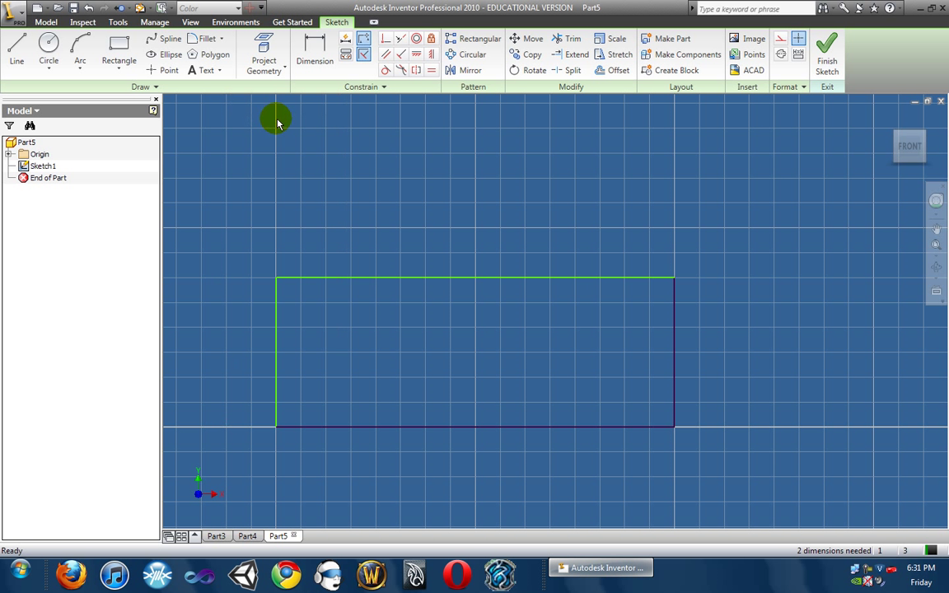
# Sketch two leg rectangles, each about 0.25 in square, below the lower-left and lower-right corners of the main rectangle.
pyautogui.click(127, 61)
pyautogui.click(116, 40)
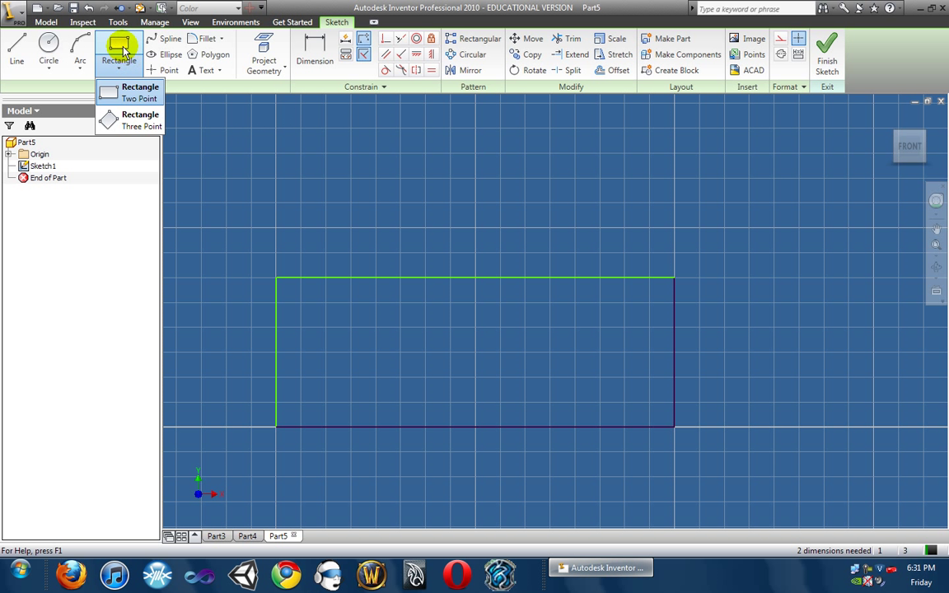
pyautogui.click(276, 427)
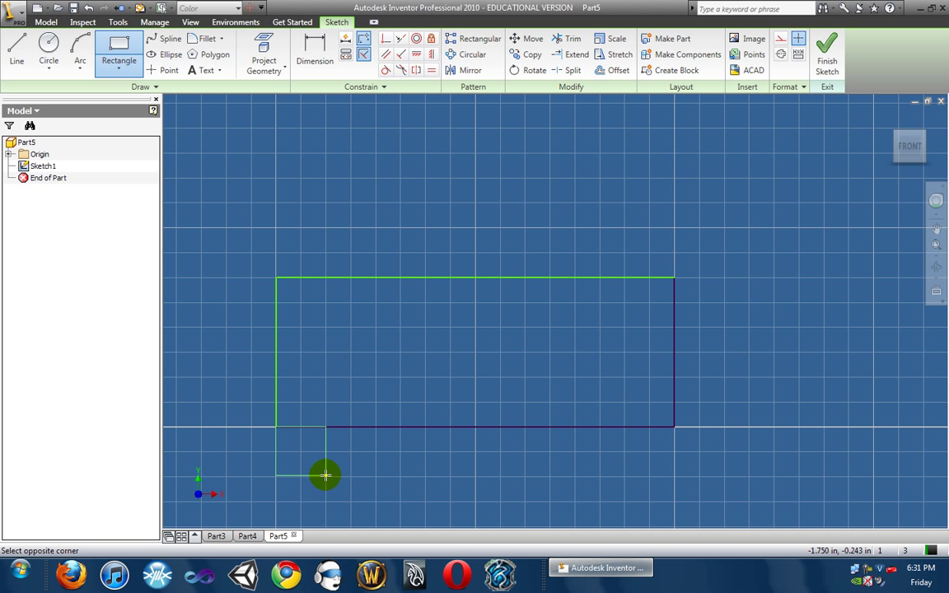
pyautogui.click(325, 476)
pyautogui.click(673, 427)
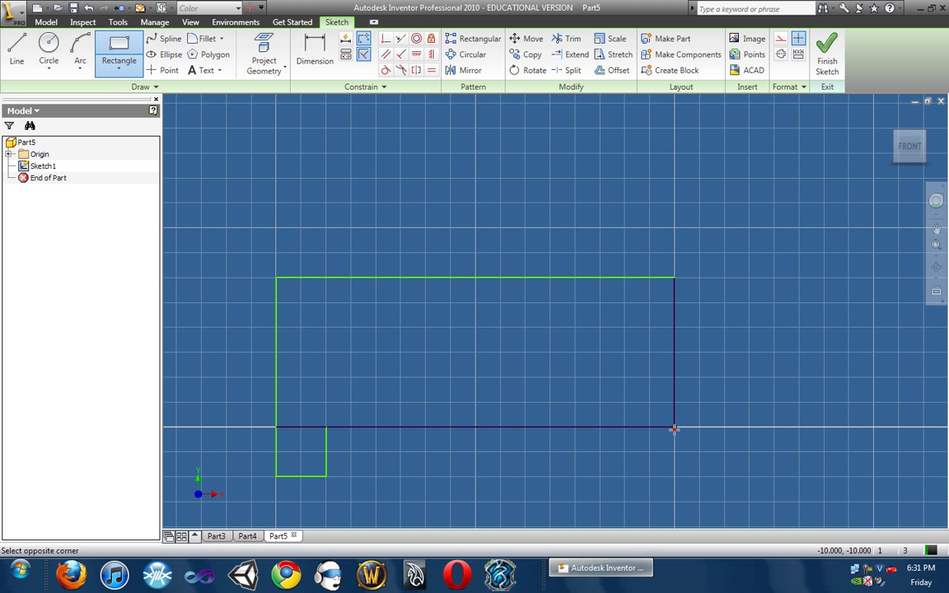
pyautogui.click(623, 476)
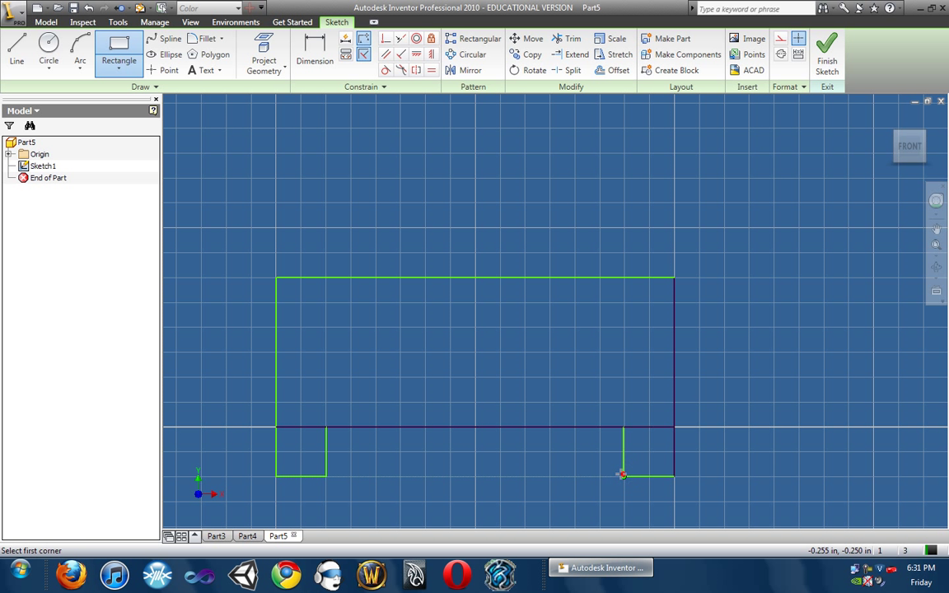
# Dimension the left leg rectangle's height and width at 0.25 in each.
pyautogui.click(322, 51)
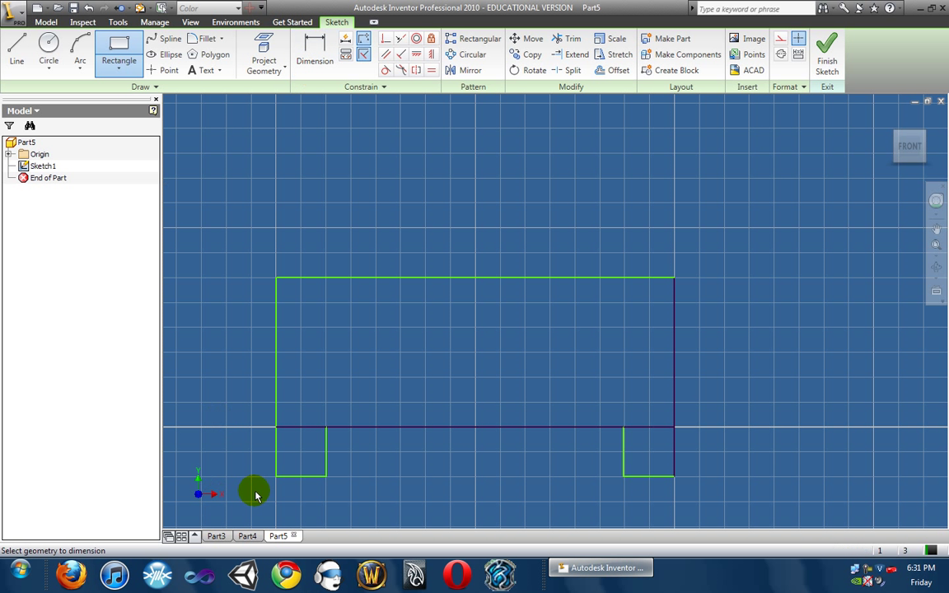
pyautogui.click(230, 467)
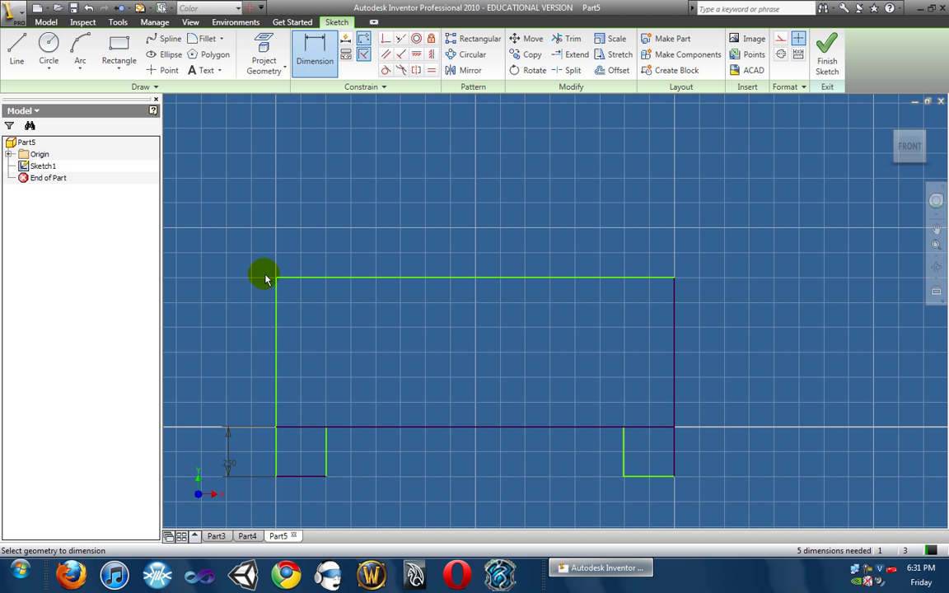
pyautogui.click(303, 477)
pyautogui.click(304, 503)
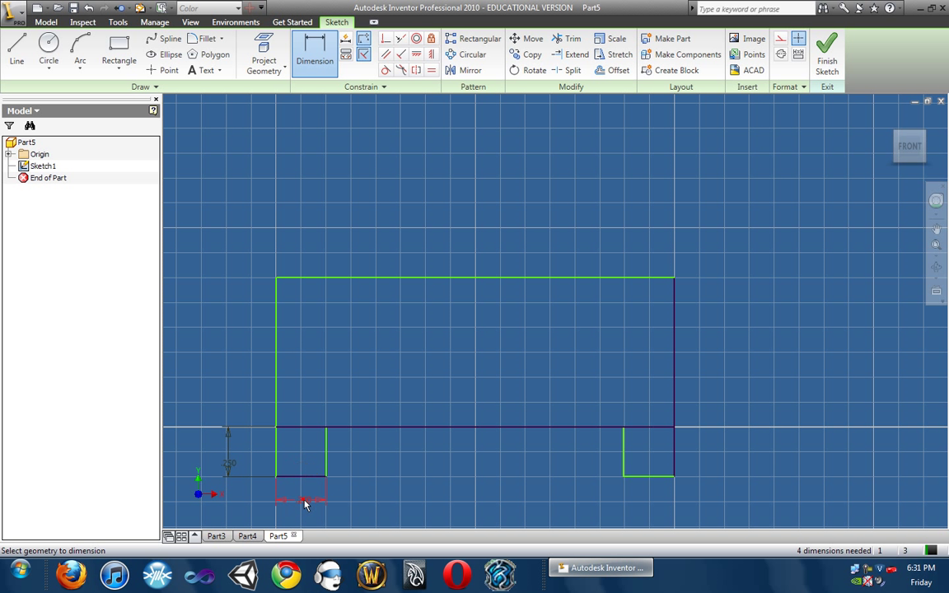
# Dimension the right leg rectangle's height and width at 0.25 in each.
pyautogui.click(621, 460)
pyautogui.click(585, 465)
pyautogui.click(649, 476)
pyautogui.click(645, 501)
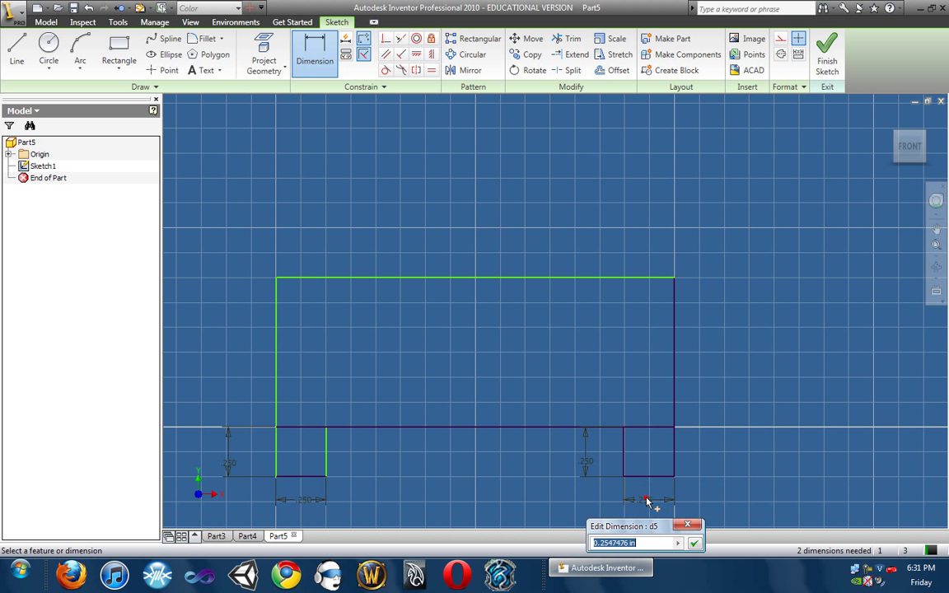
pyautogui.write('.25')
pyautogui.press('Return')
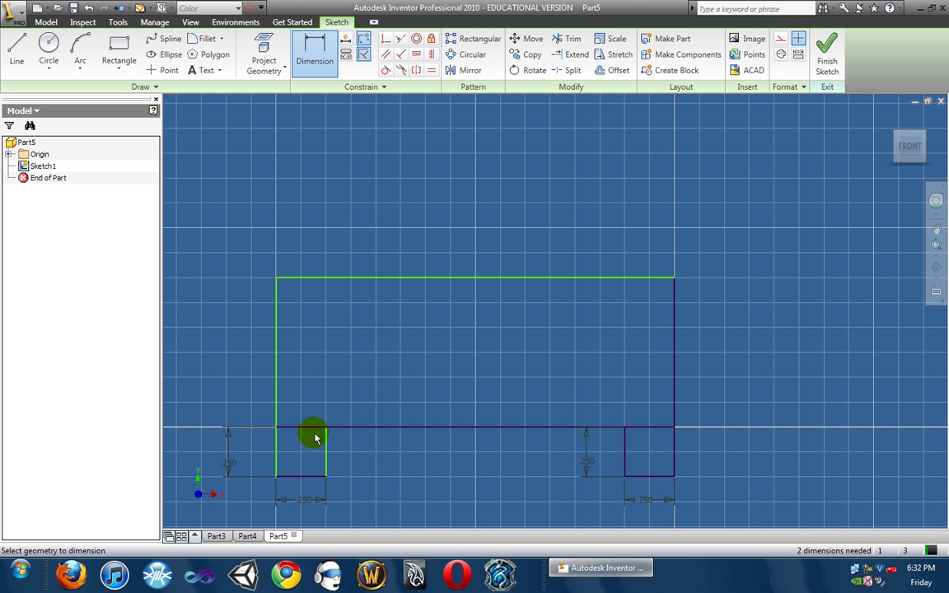
# Sketch a rectangle about 1 in wide and 0.5 in high centred on the main rectangle's upper edge.
pyautogui.click(118, 49)
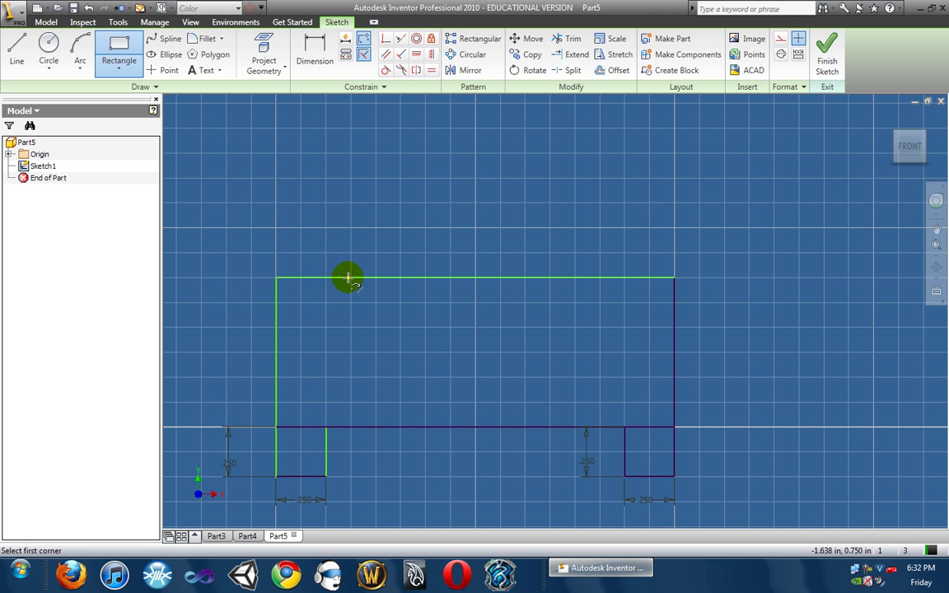
pyautogui.click(375, 277)
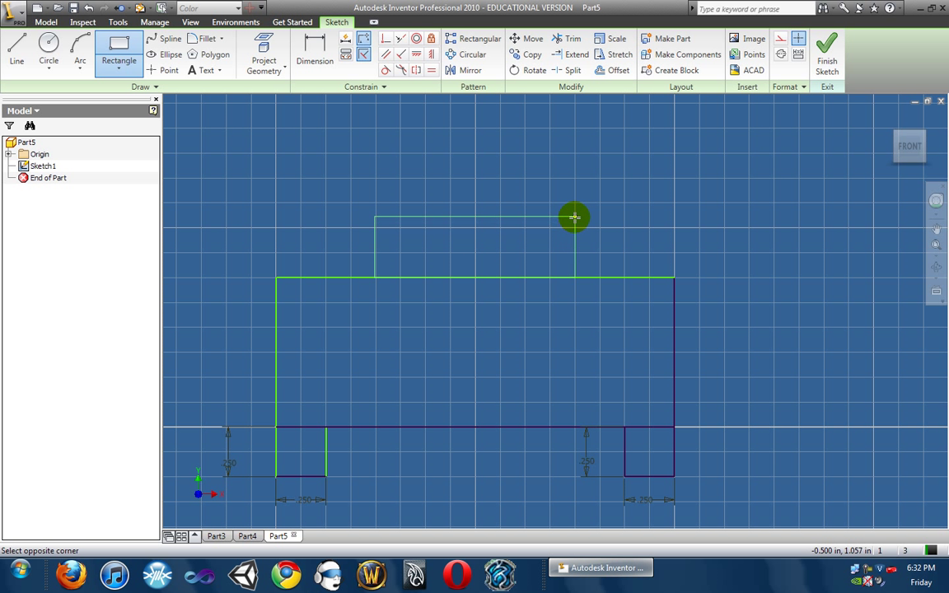
pyautogui.click(574, 179)
# Dimension the upper rectangle's height at 0.5 in and its width at 1 in.
pyautogui.click(315, 54)
pyautogui.click(374, 236)
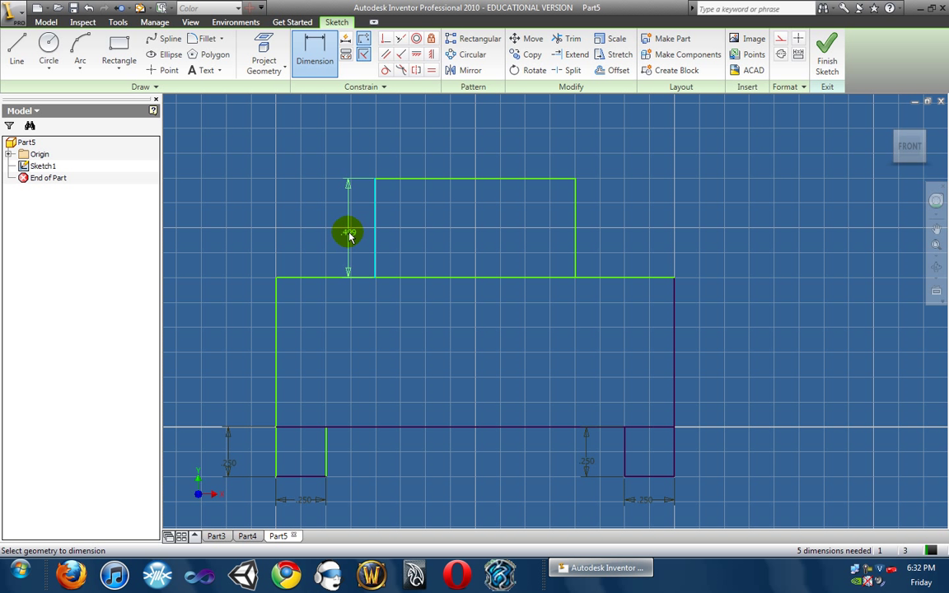
pyautogui.click(350, 236)
pyautogui.click(349, 236)
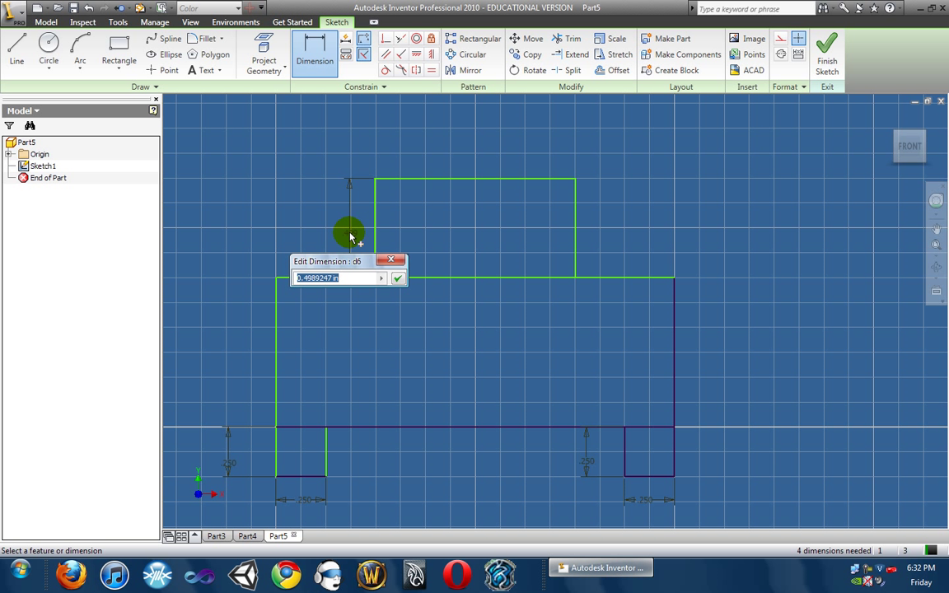
pyautogui.press('Return')
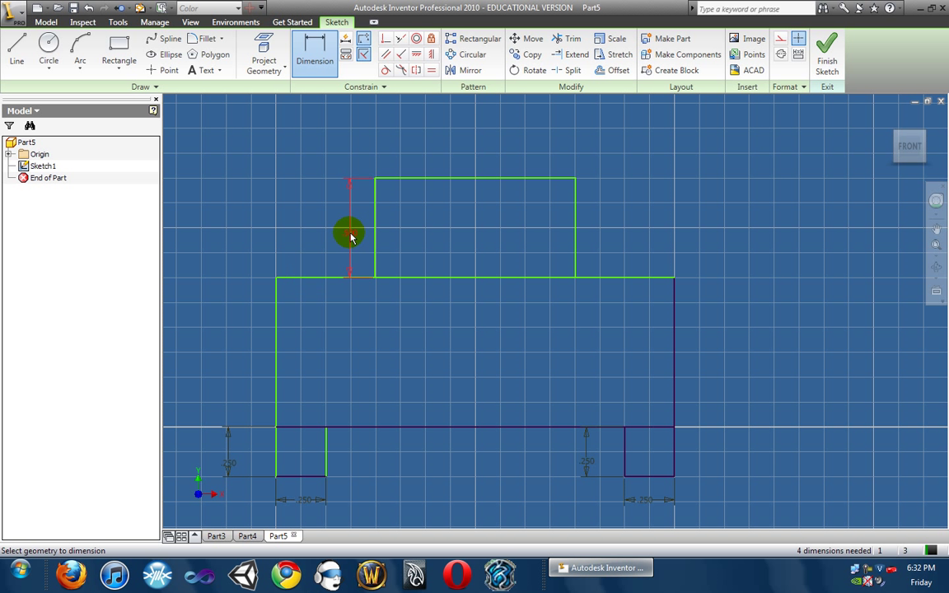
pyautogui.click(491, 173)
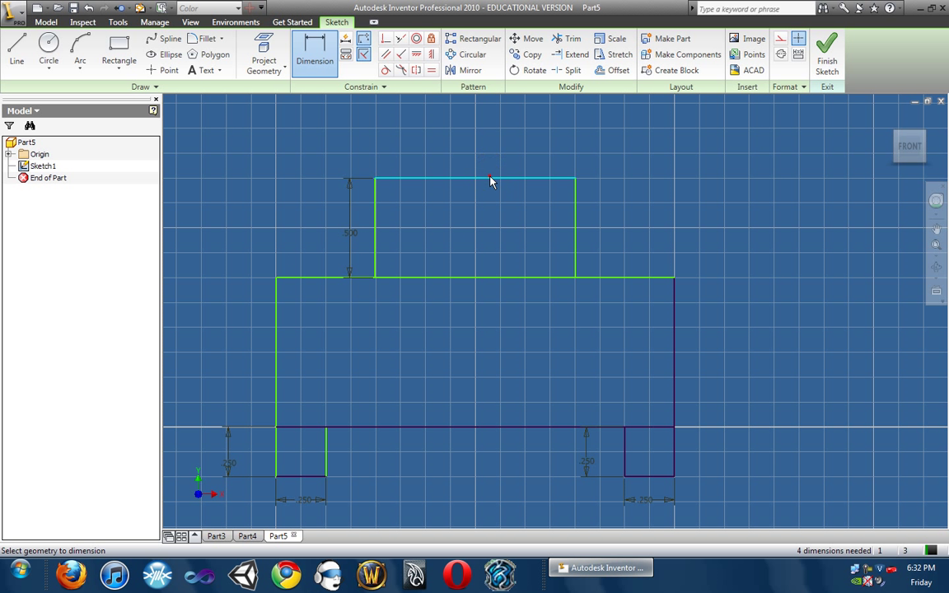
pyautogui.click(482, 128)
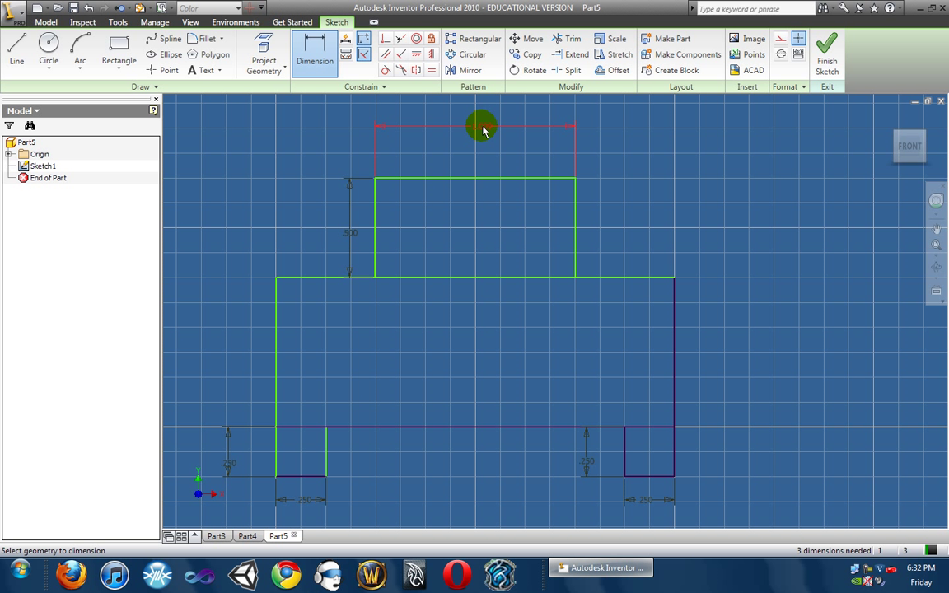
pyautogui.click(483, 128)
pyautogui.write('1')
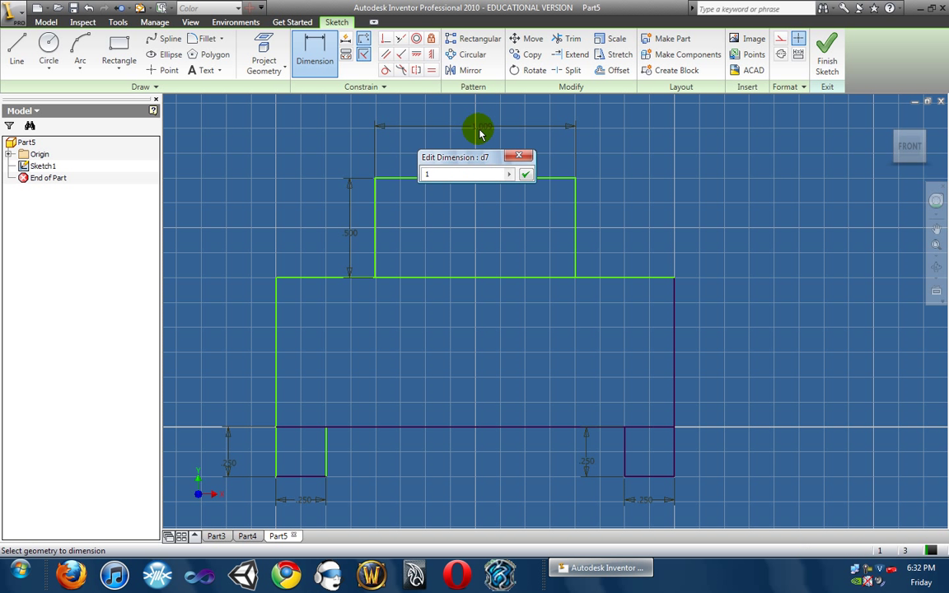
pyautogui.press('Return')
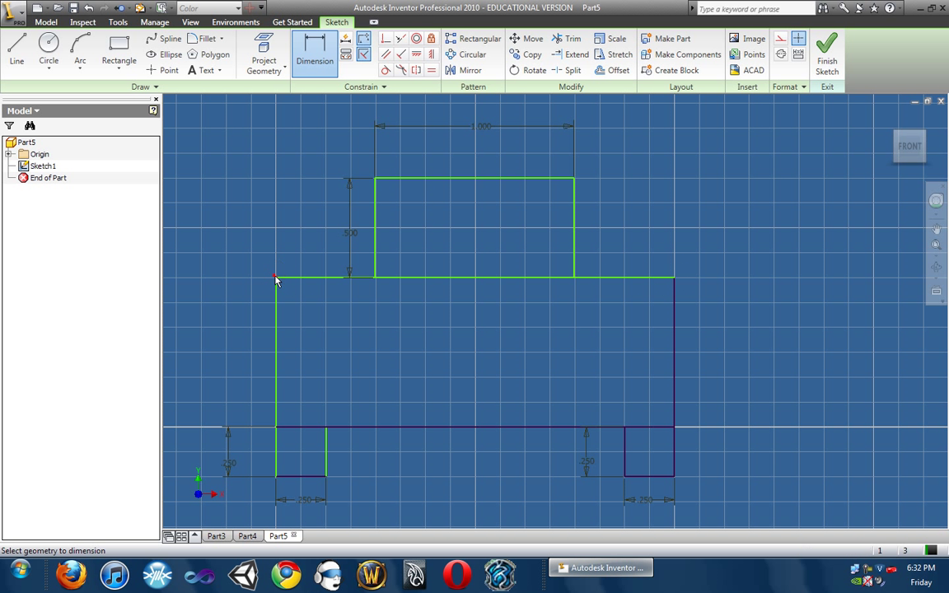
# Dimension the horizontal offset from the main rectangle's upper-left corner to the upper rectangle's lower-left corner at 0.5 in.
pyautogui.click(379, 289)
pyautogui.click(330, 159)
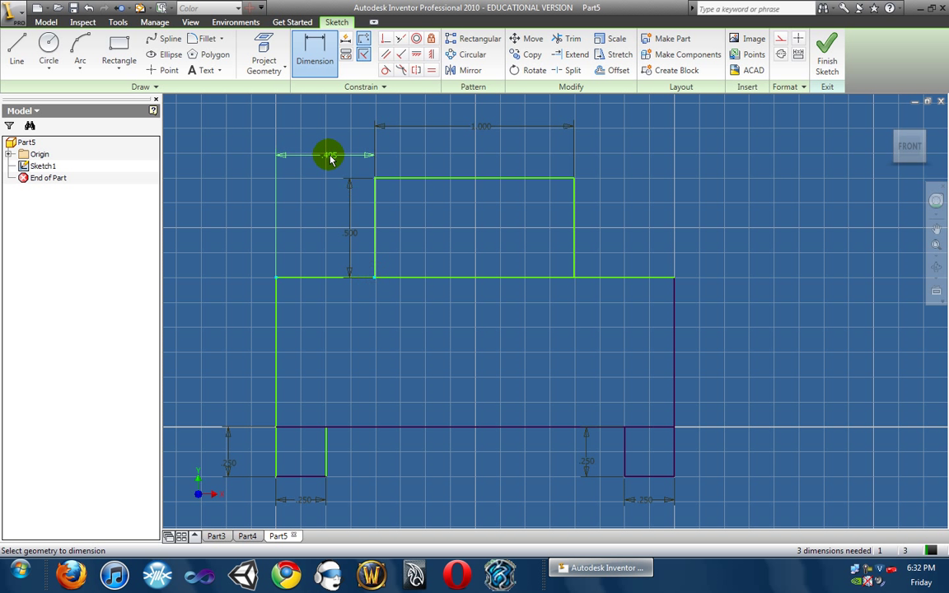
pyautogui.click(328, 148)
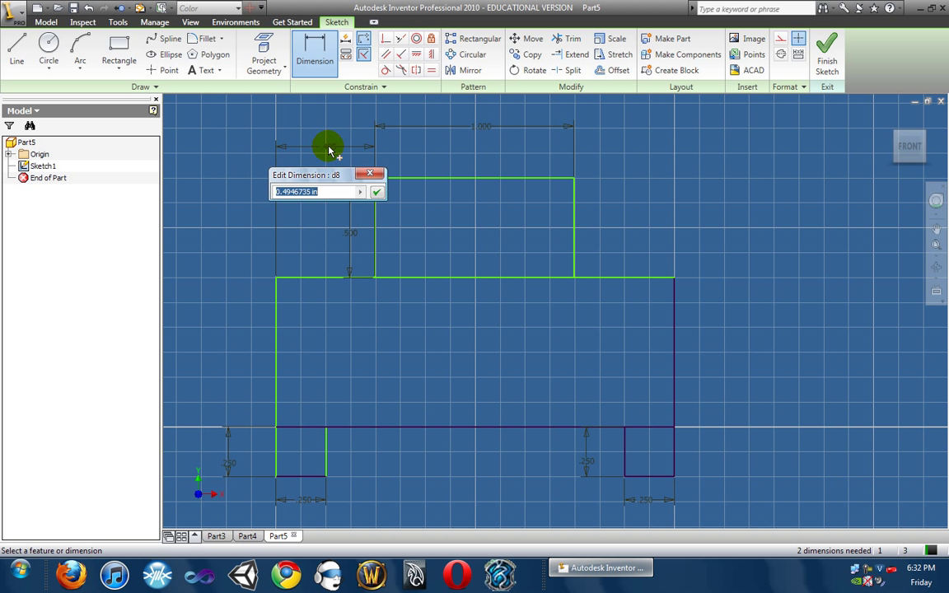
pyautogui.press('Return')
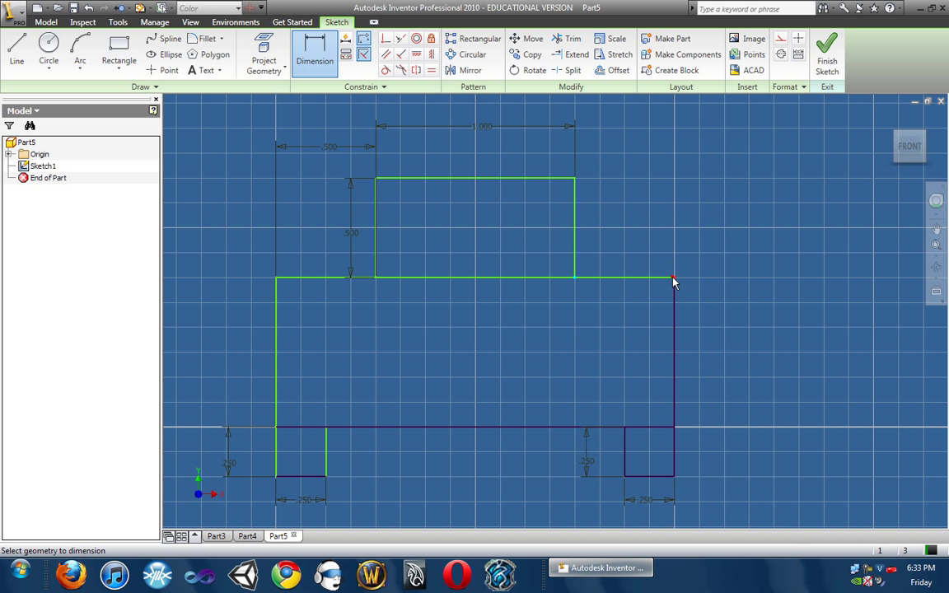
pyautogui.rightClick(640, 149)
pyautogui.click(659, 156)
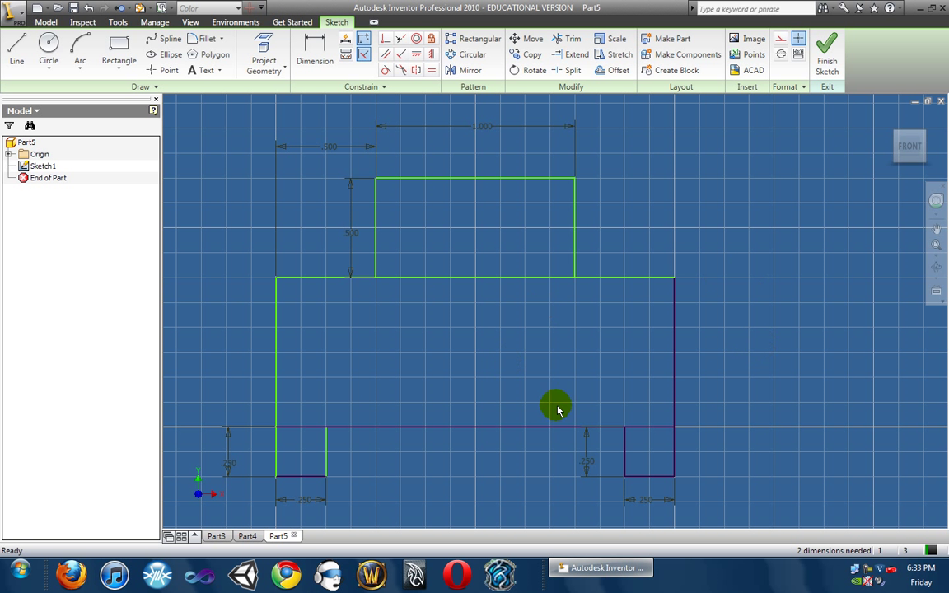
pyautogui.click(45, 22)
pyautogui.click(70, 50)
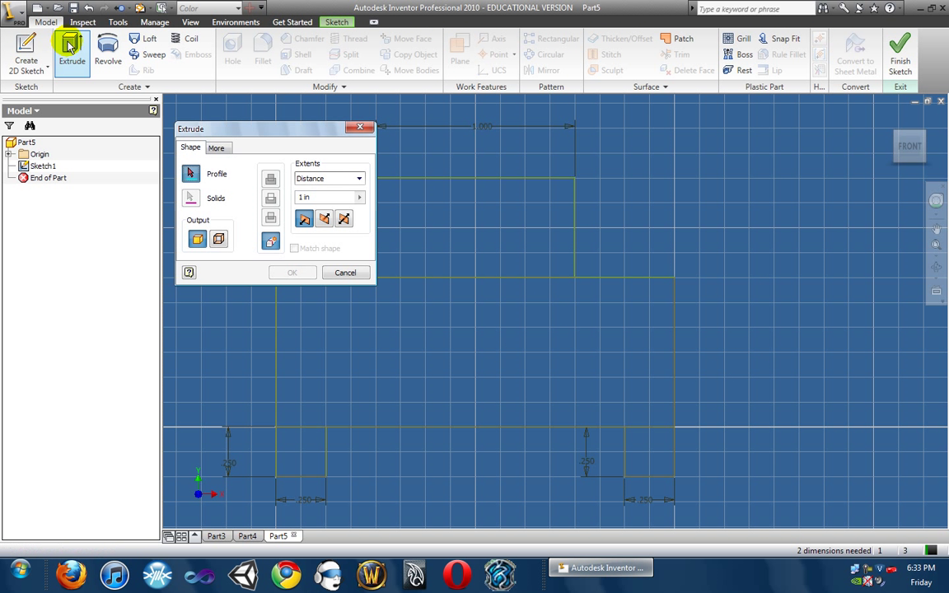
pyautogui.click(926, 131)
pyautogui.click(330, 197)
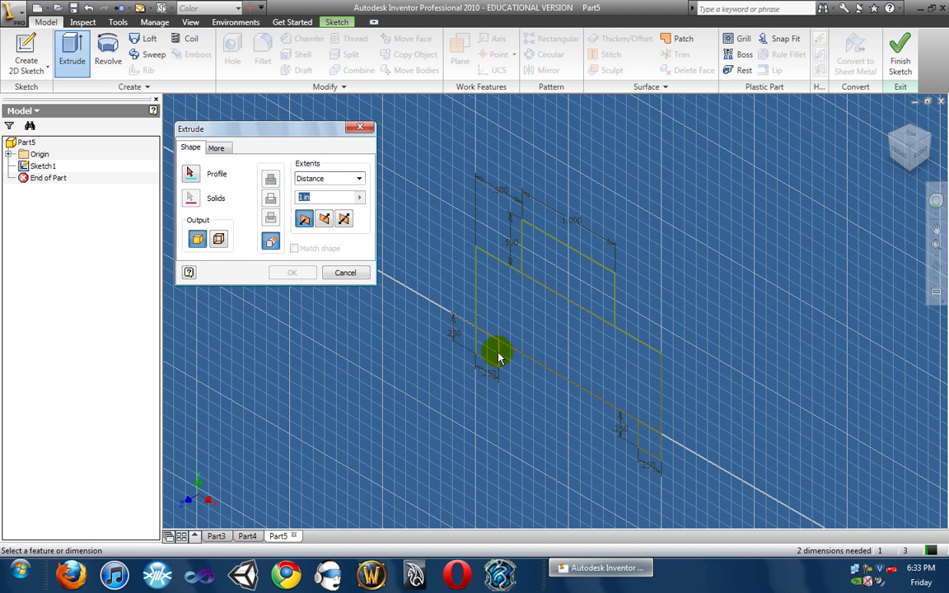
pyautogui.click(897, 155)
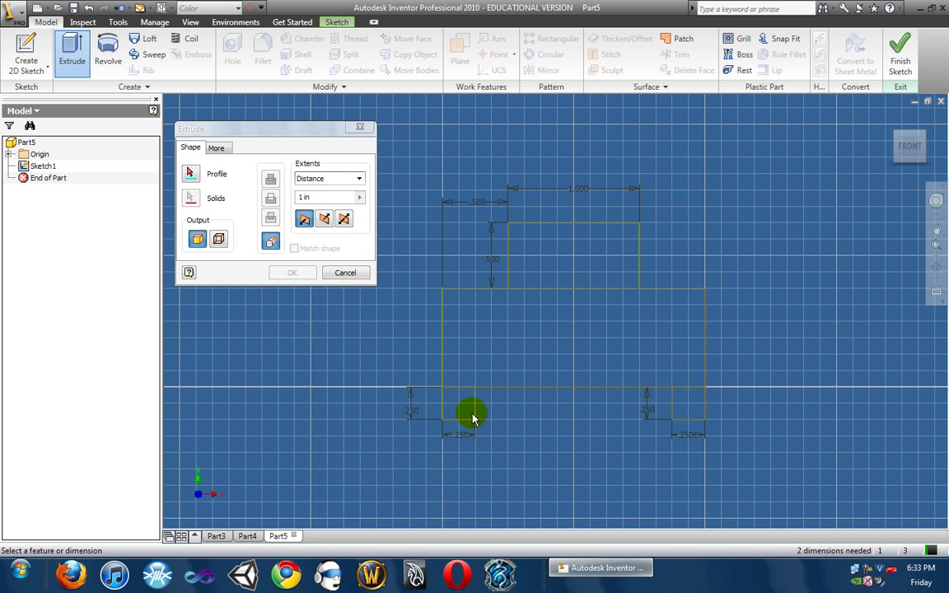
pyautogui.click(345, 272)
pyautogui.click(98, 46)
# Extrude the main rectangle, both leg rectangles and the upper rectangle together as one solid with a distance of 5/4 in.
pyautogui.click(72, 49)
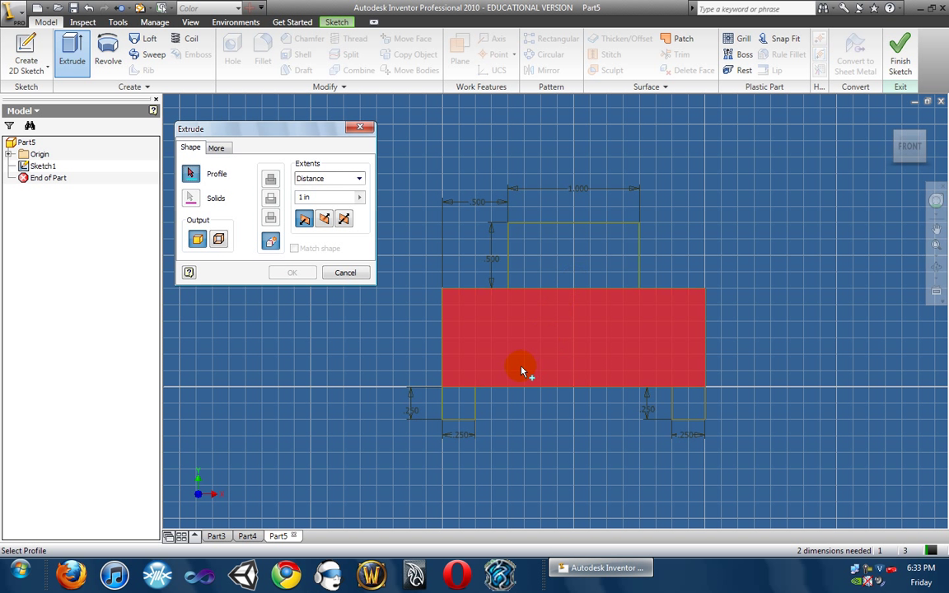
pyautogui.click(450, 403)
pyautogui.click(537, 354)
pyautogui.click(575, 278)
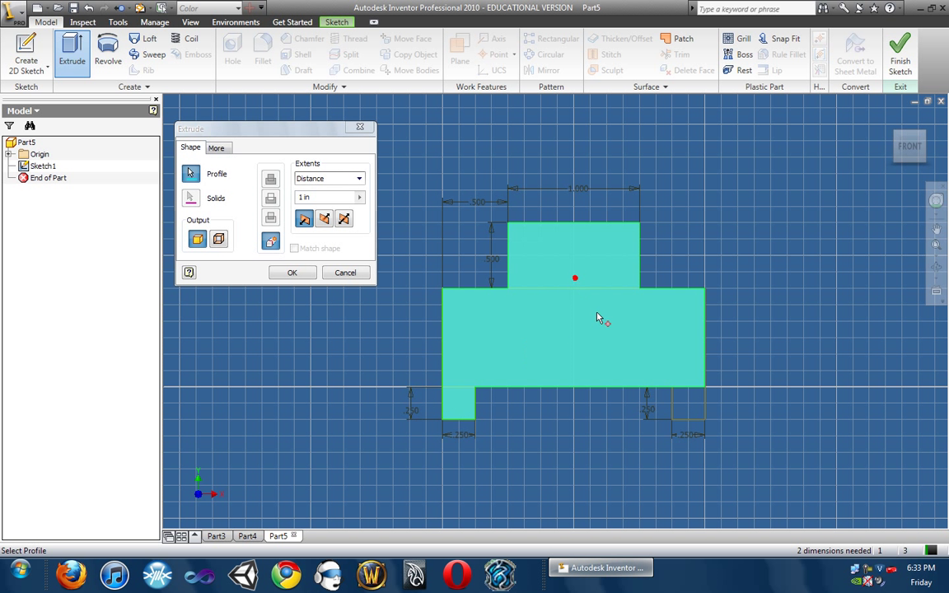
pyautogui.click(689, 414)
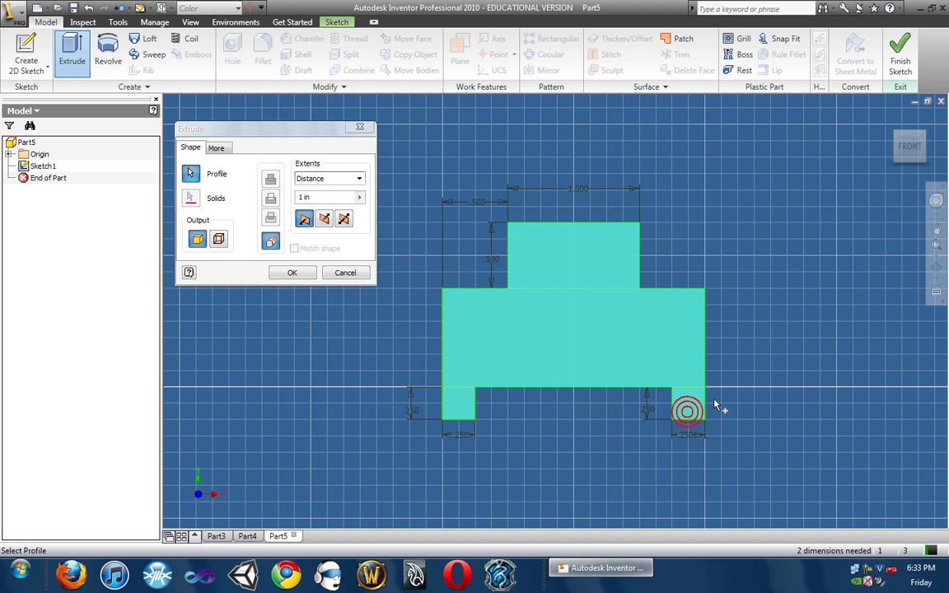
pyautogui.click(924, 140)
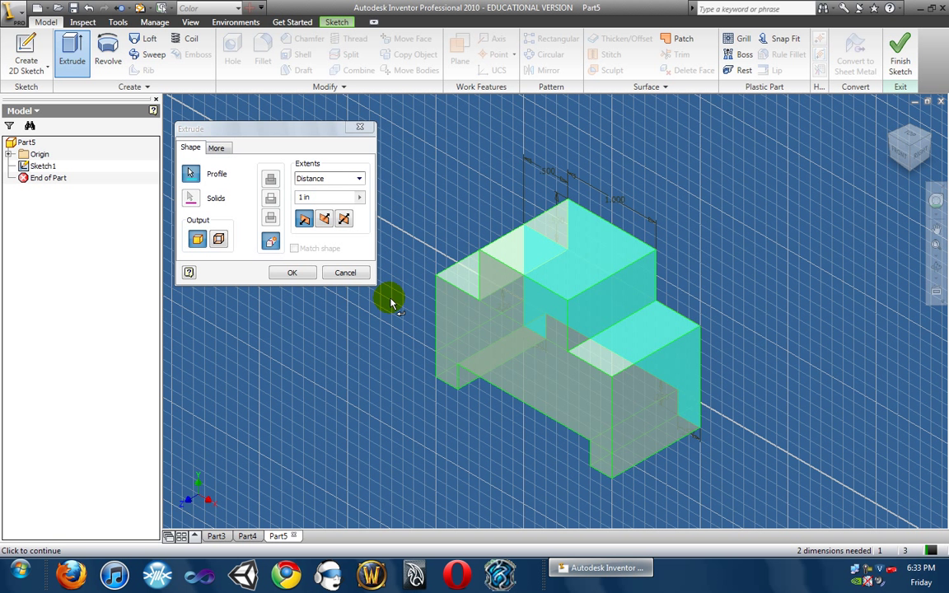
pyautogui.click(328, 197)
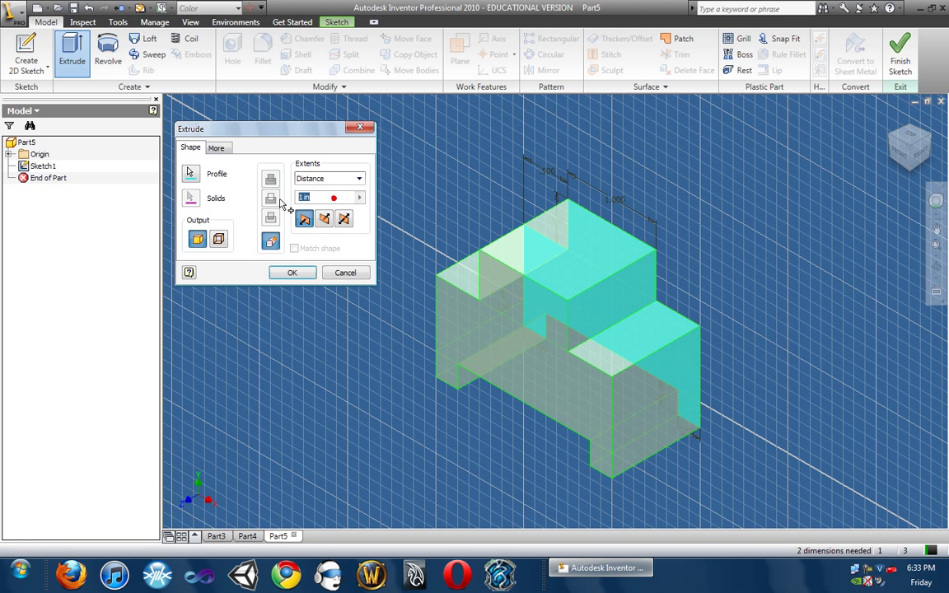
pyautogui.write('5/4')
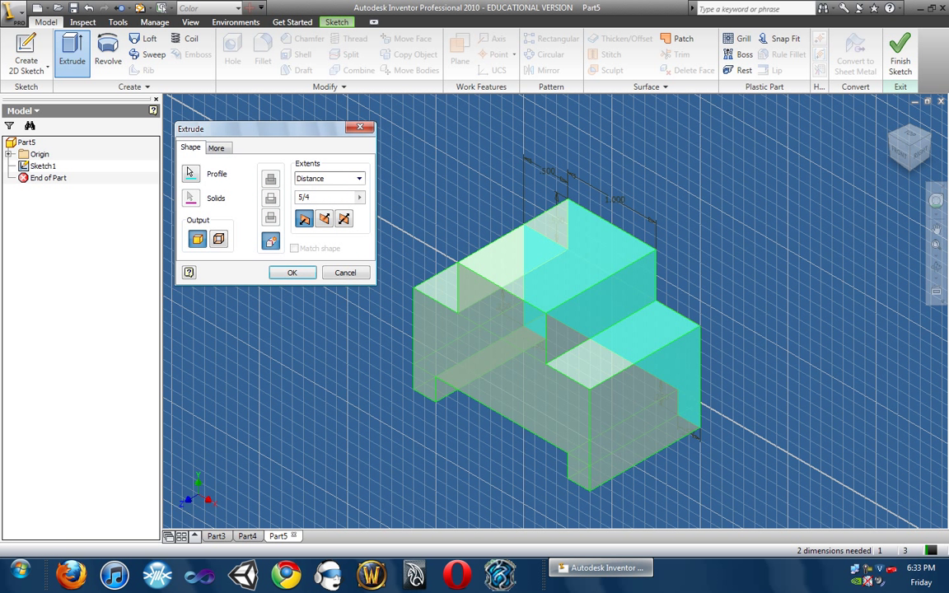
pyautogui.click(296, 273)
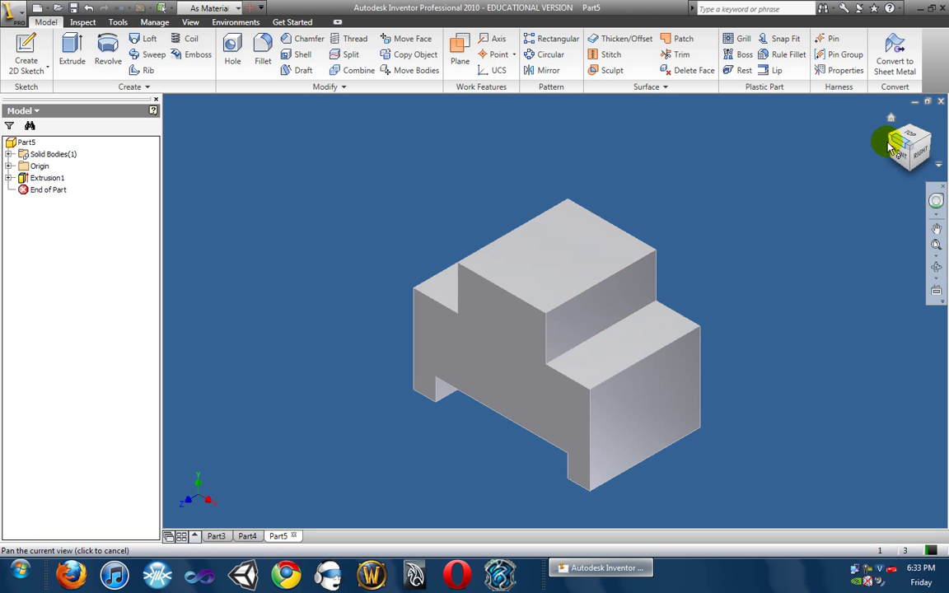
pyautogui.click(939, 275)
pyautogui.moveTo(689, 296); pyautogui.dragTo(331, 259)
pyautogui.click(937, 266)
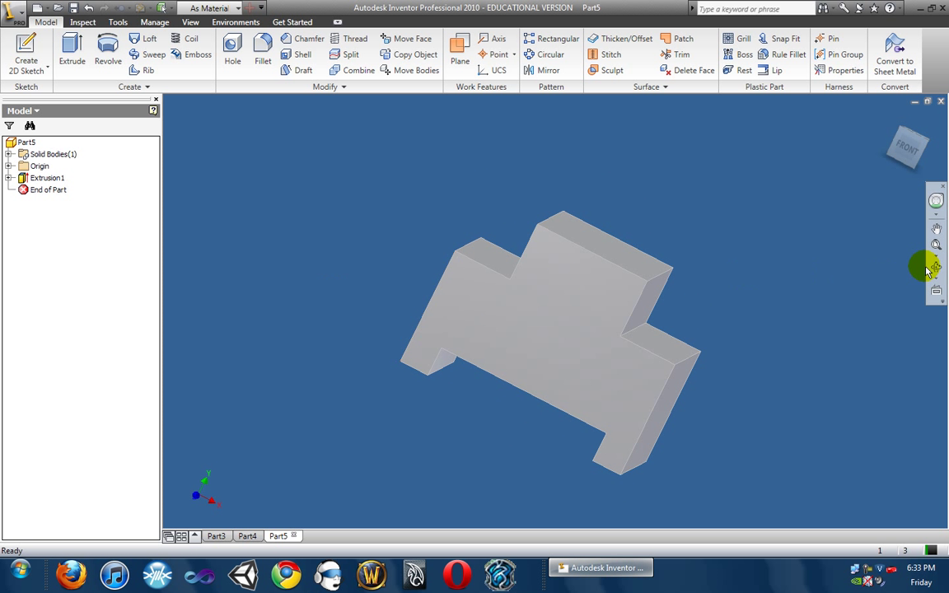
pyautogui.click(359, 261)
pyautogui.click(360, 360)
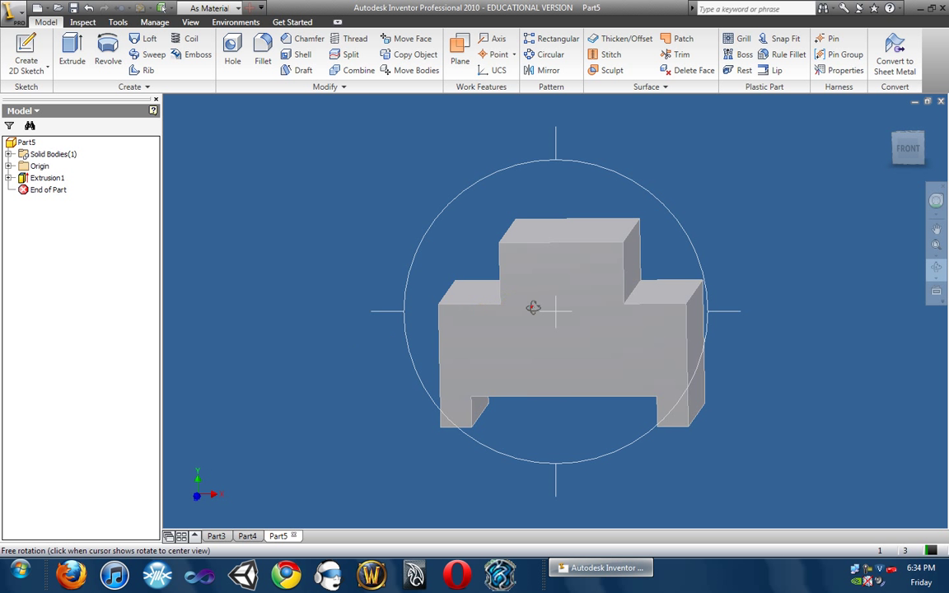
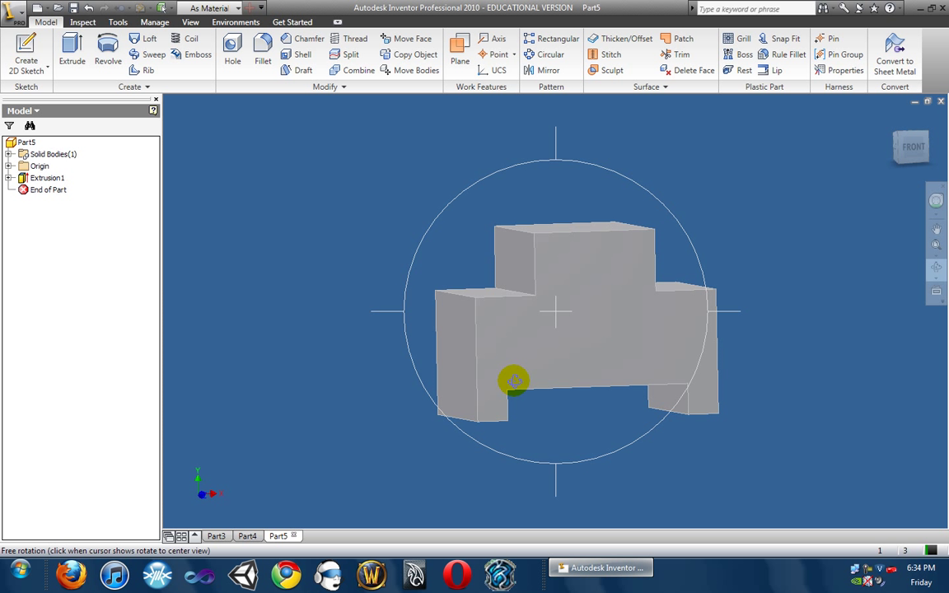
# Update the part's physical properties in its iProperties and examine the calculated volume.
pyautogui.click(19, 12)
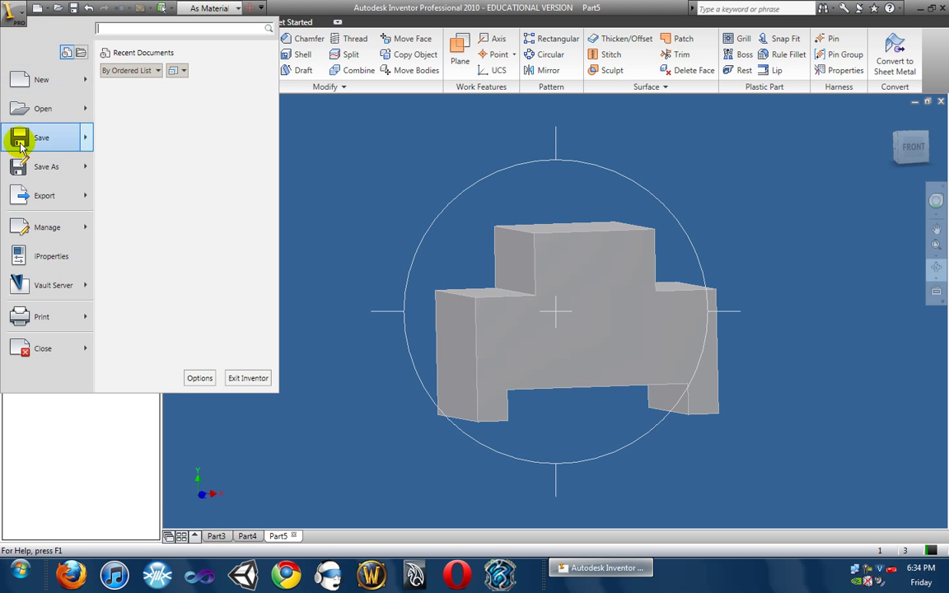
pyautogui.click(70, 258)
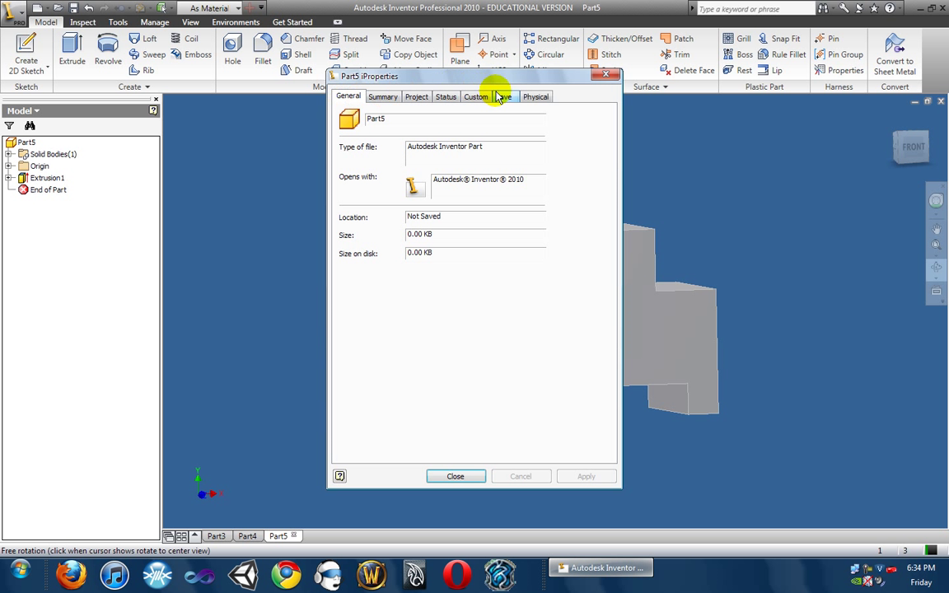
pyautogui.click(527, 96)
pyautogui.click(574, 127)
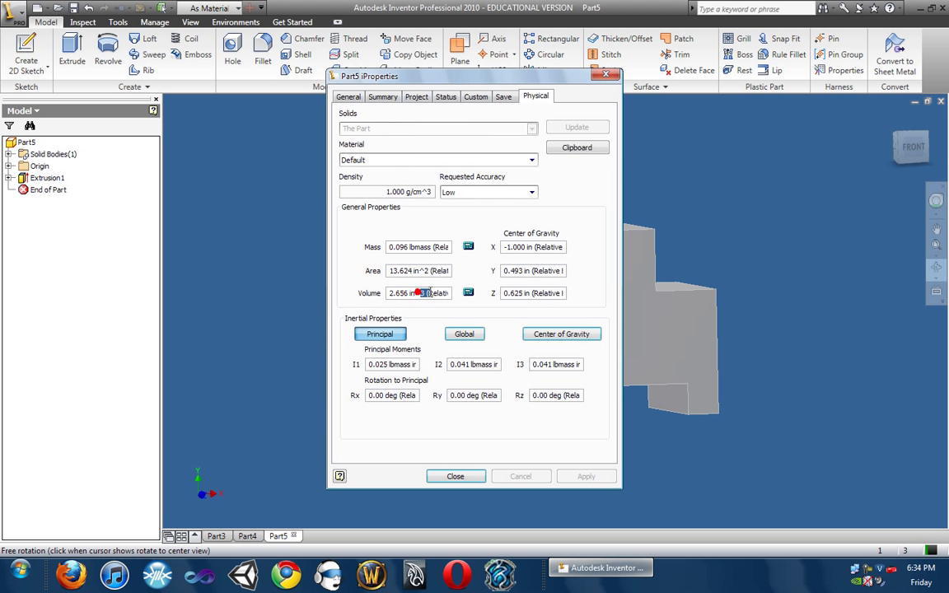
pyautogui.click(397, 292)
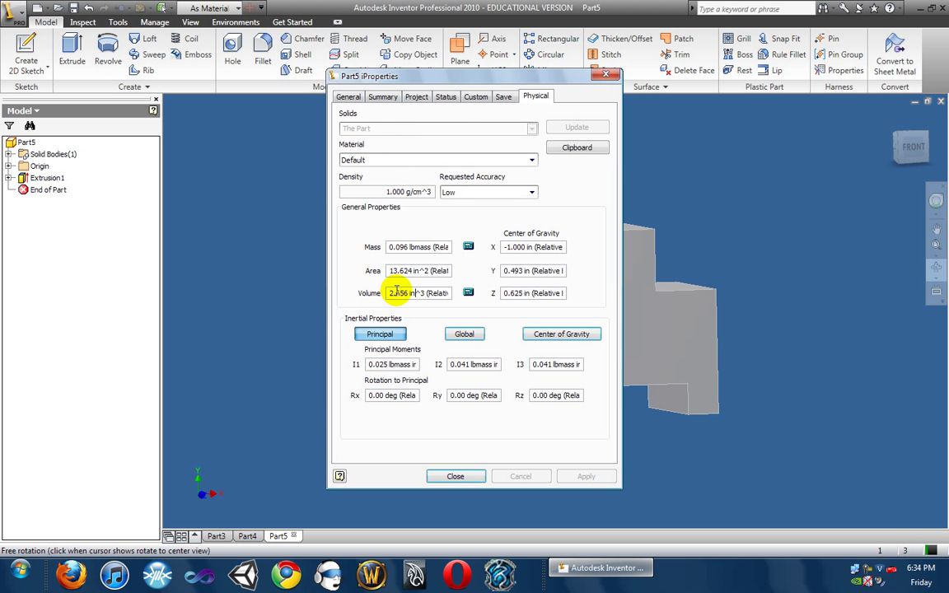
pyautogui.tripleClick(420, 293)
pyautogui.moveTo(420, 293)
pyautogui.mouseDown()
pyautogui.moveTo(362, 290)
pyautogui.moveTo(392, 298)
pyautogui.mouseUp()
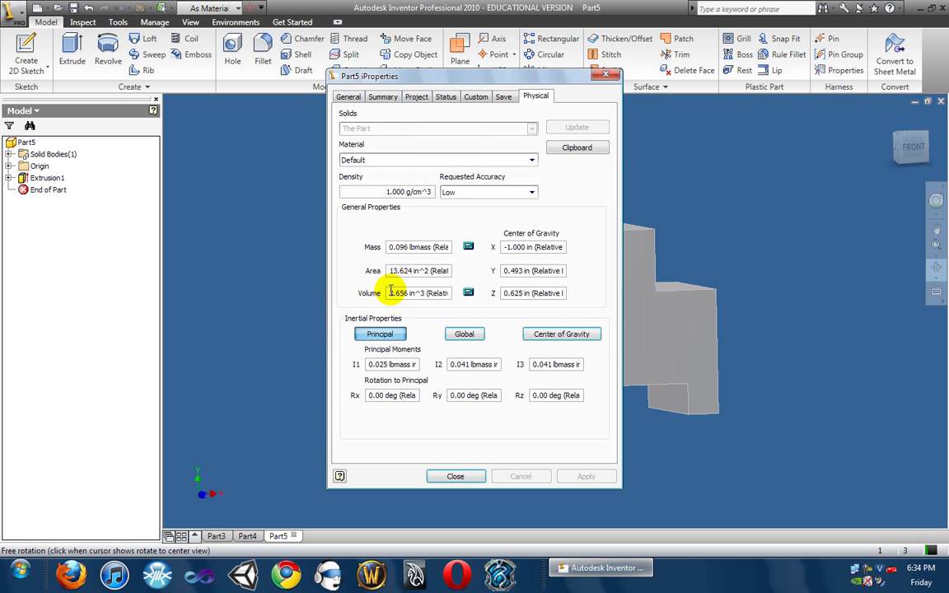
# Set the part's material to Thermoplastic Resin, apply it and close the iProperties.
pyautogui.click(375, 160)
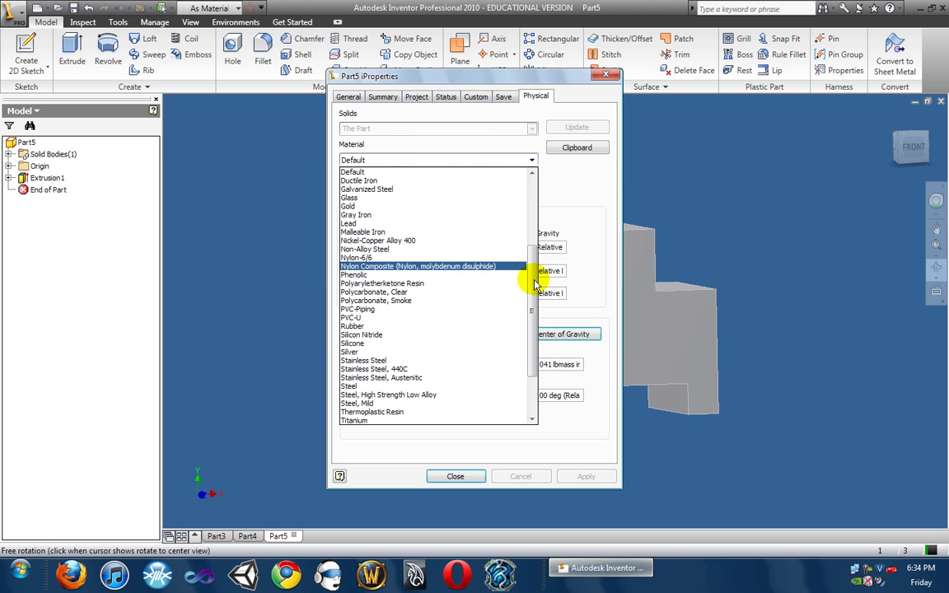
pyautogui.moveTo(530, 297); pyautogui.dragTo(530, 350)
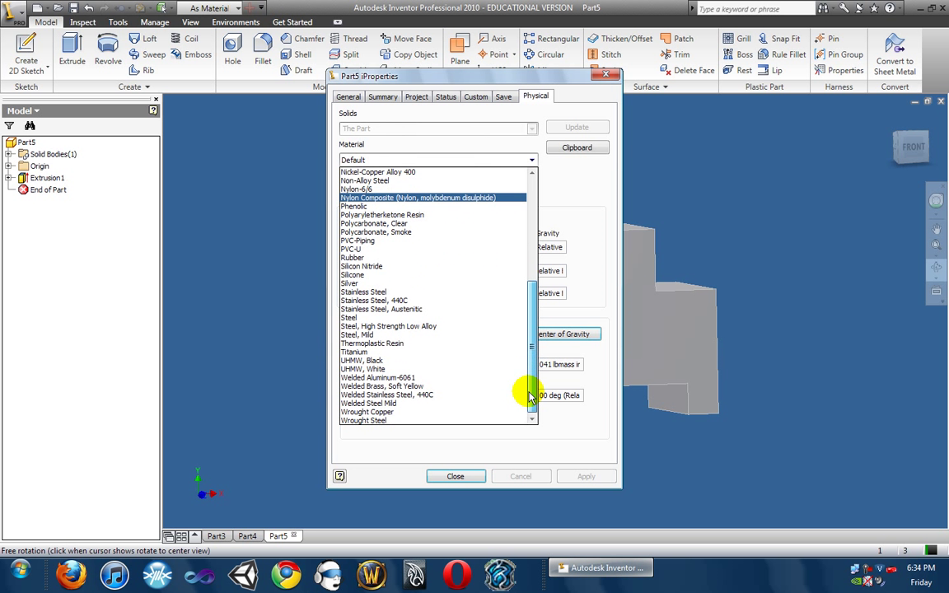
pyautogui.click(420, 346)
pyautogui.click(584, 476)
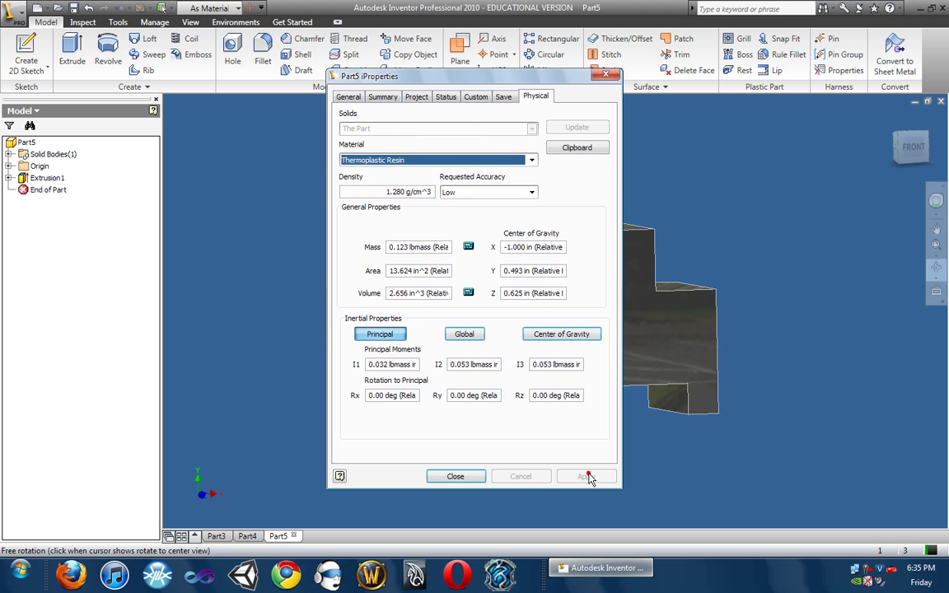
pyautogui.click(475, 479)
# Preview the part's physical properties in its iProperties with Non-Alloy Steel and Steel, Mild as the material, closing them without applying a change.
pyautogui.click(936, 268)
pyautogui.moveTo(604, 339); pyautogui.dragTo(545, 343)
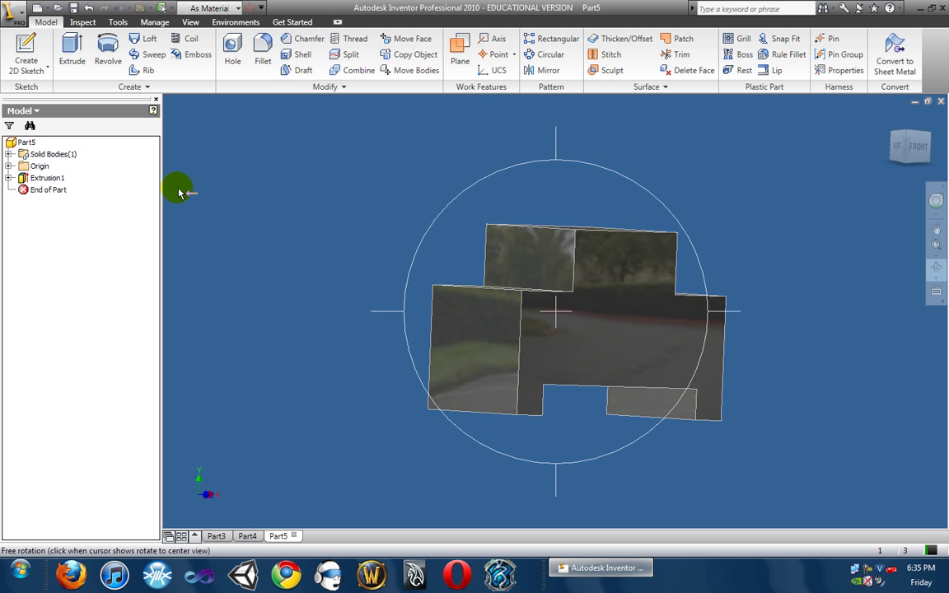
pyautogui.click(18, 14)
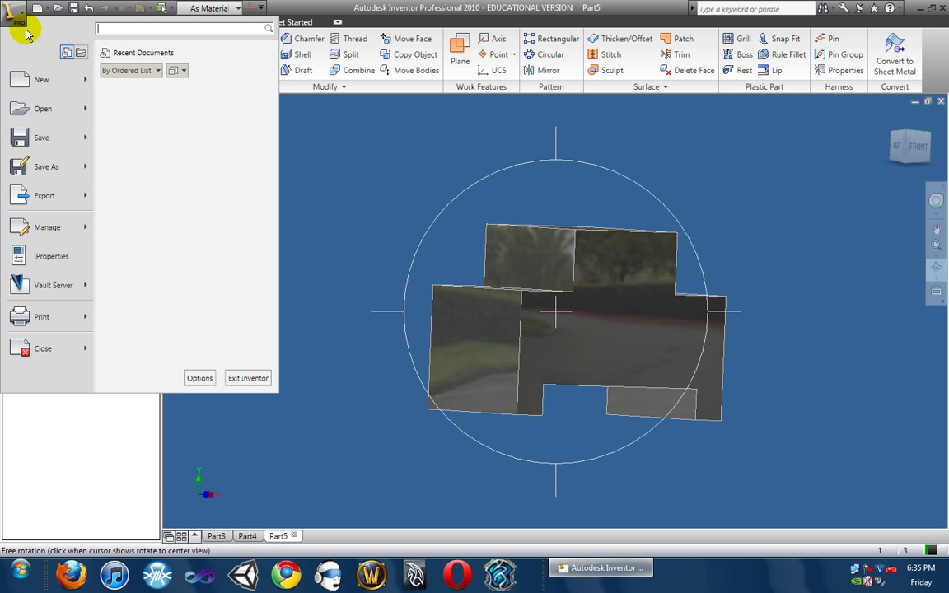
pyautogui.click(54, 255)
pyautogui.click(537, 97)
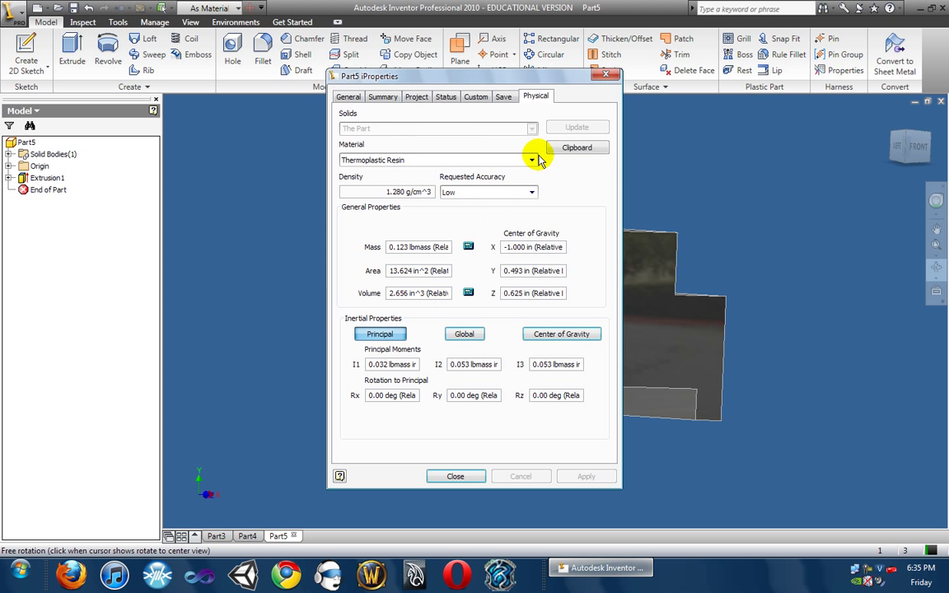
pyautogui.click(458, 158)
pyautogui.click(439, 179)
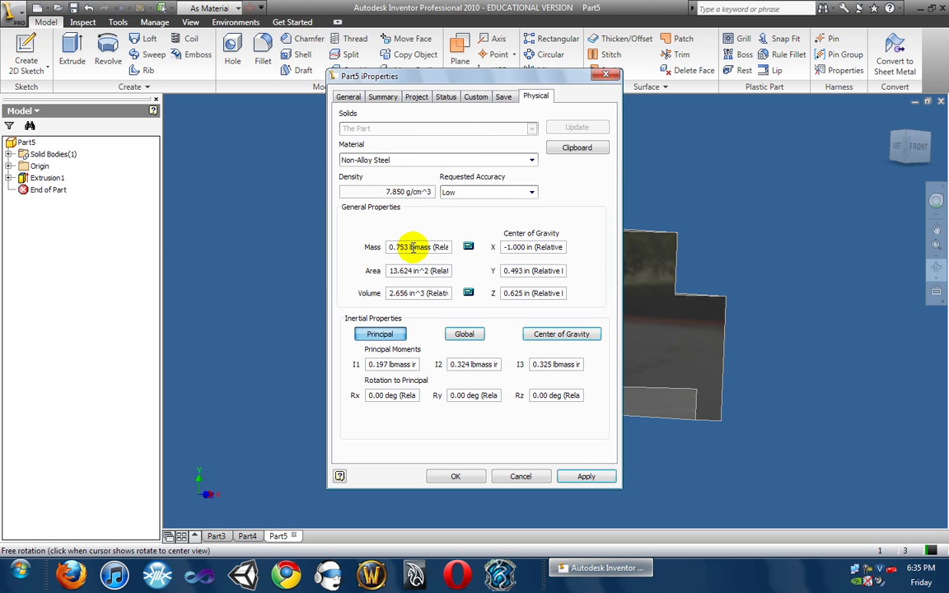
pyautogui.click(453, 158)
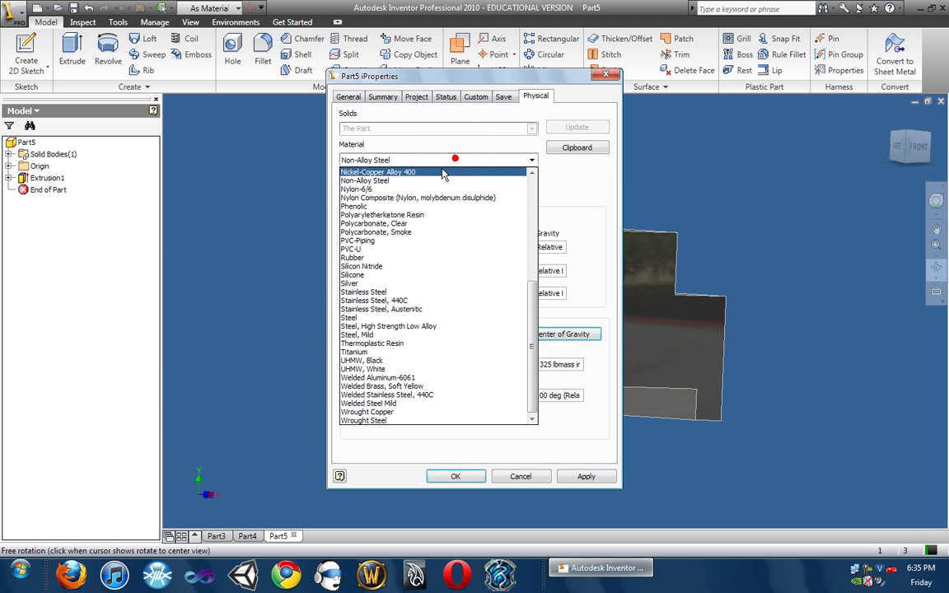
pyautogui.click(412, 335)
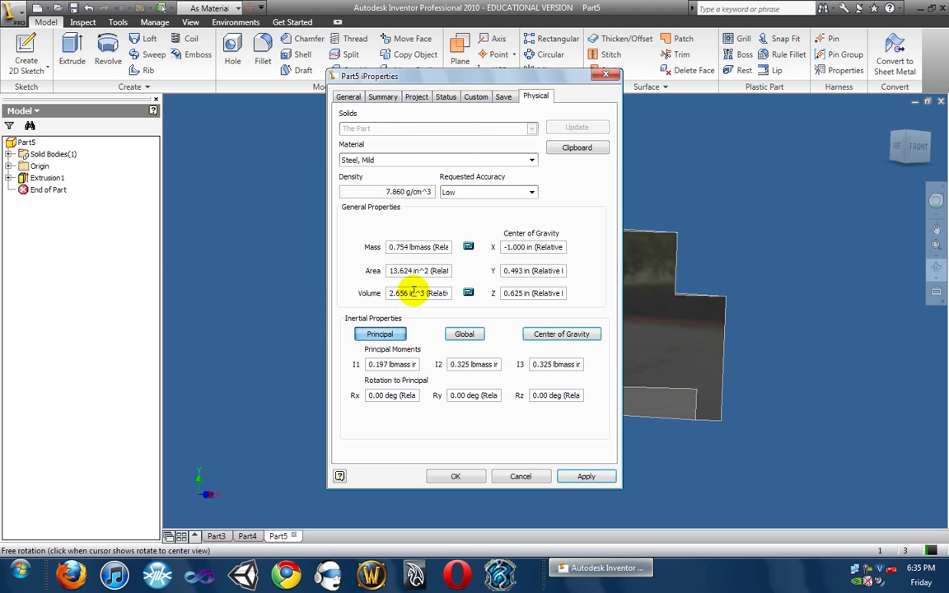
pyautogui.click(520, 476)
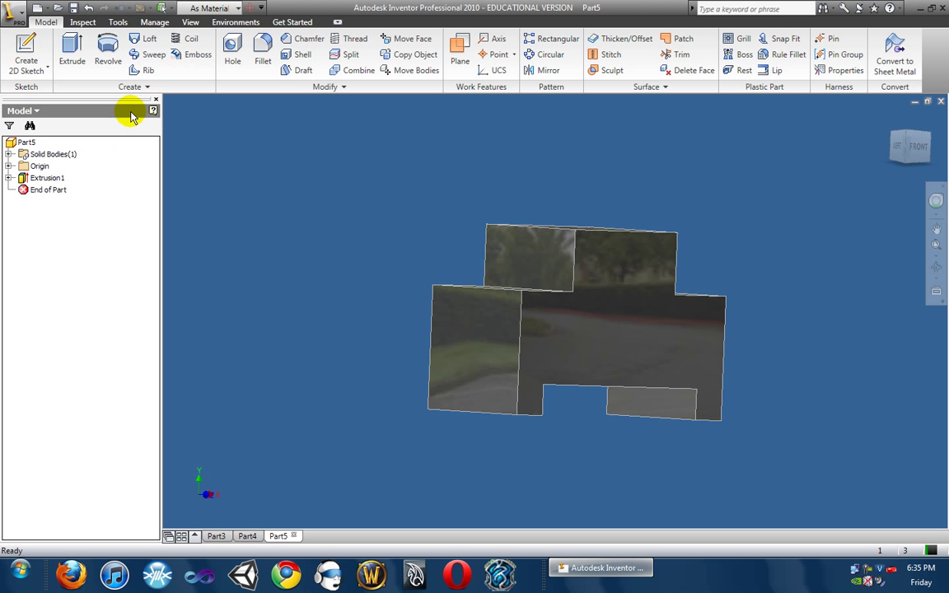
# Create a new part file with an empty sketch.
pyautogui.click(18, 15)
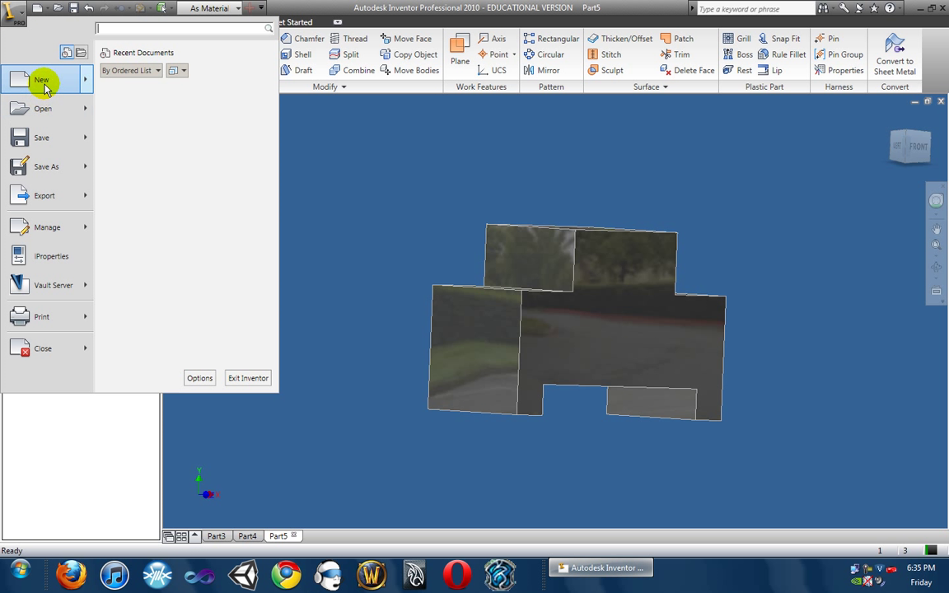
pyautogui.moveTo(51, 79)
pyautogui.click(153, 186)
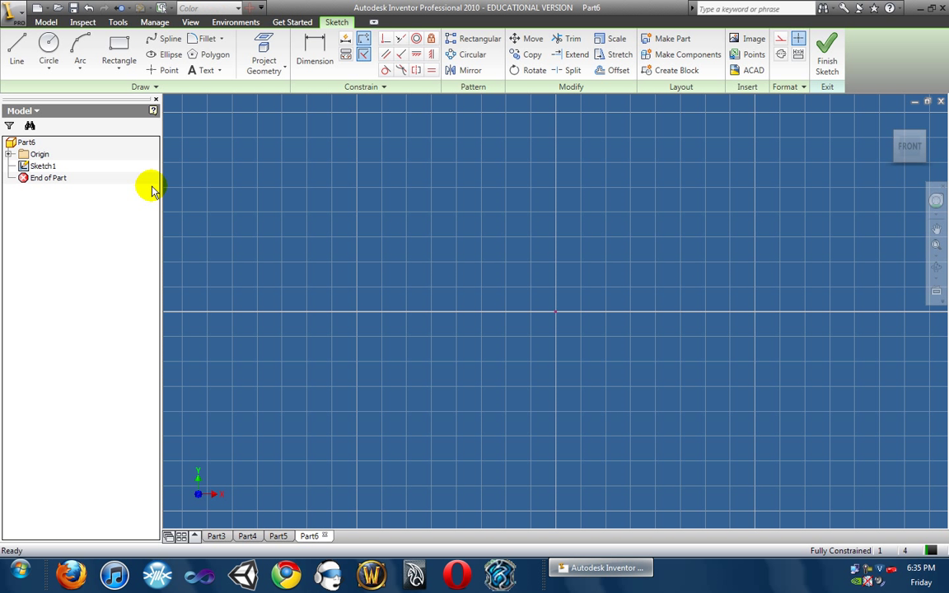
# Sketch a rectangle up and to the left from the origin, about 3 in wide and 2 in high.
pyautogui.click(119, 51)
pyautogui.click(553, 313)
pyautogui.scroll(3, 345, 229)
pyautogui.scroll(-3, 361, 231)
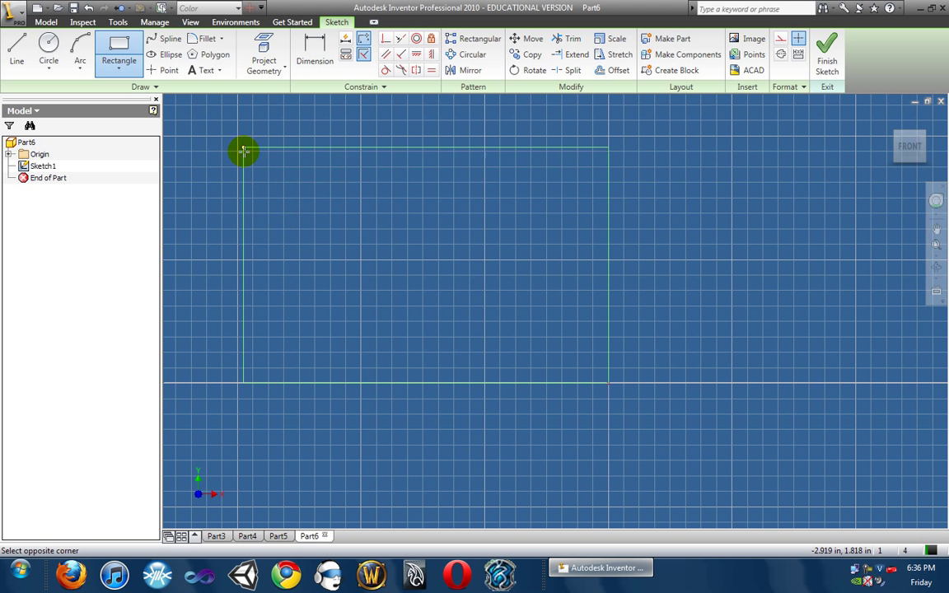
pyautogui.click(238, 134)
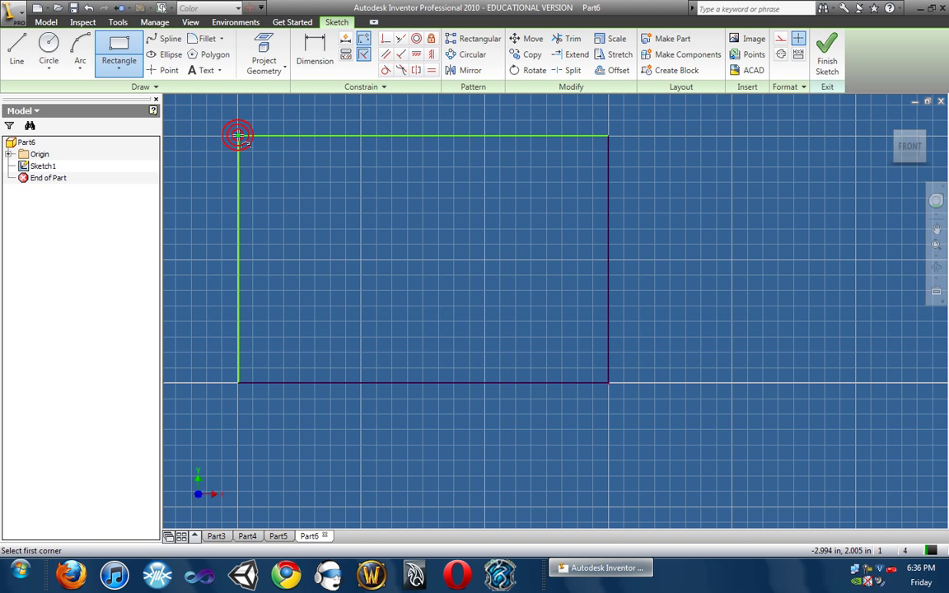
# Dimension the rectangle's left side at 5/4 in.
pyautogui.click(314, 55)
pyautogui.click(236, 230)
pyautogui.click(195, 235)
pyautogui.click(192, 239)
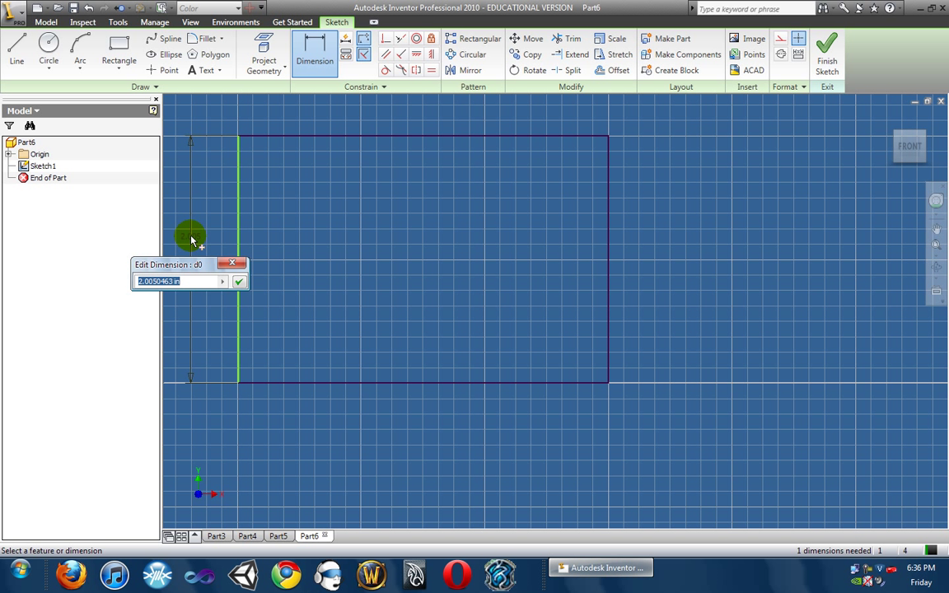
pyautogui.write('5/4')
pyautogui.press('Return')
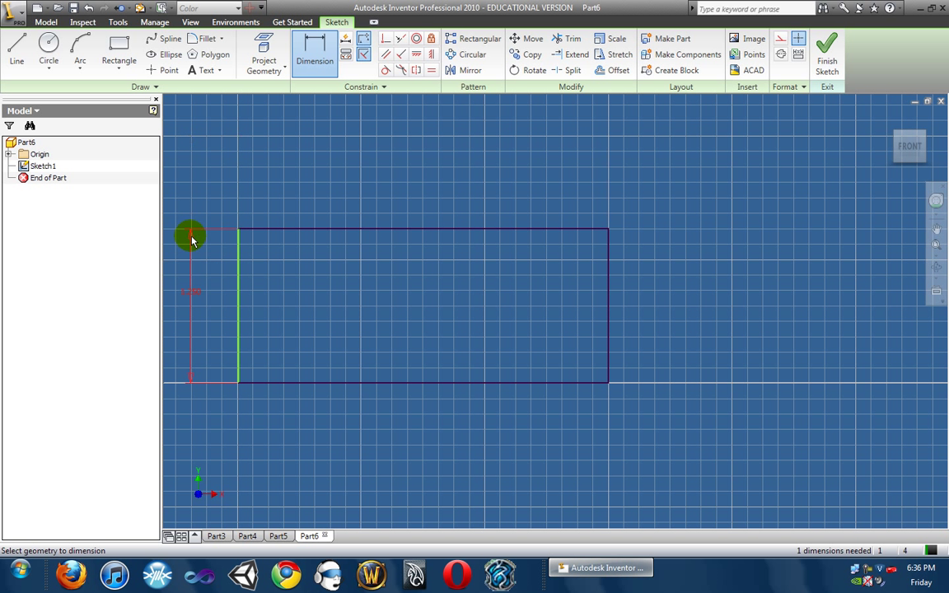
# Dimension the rectangle's bottom edge at 10/4 in.
pyautogui.click(460, 375)
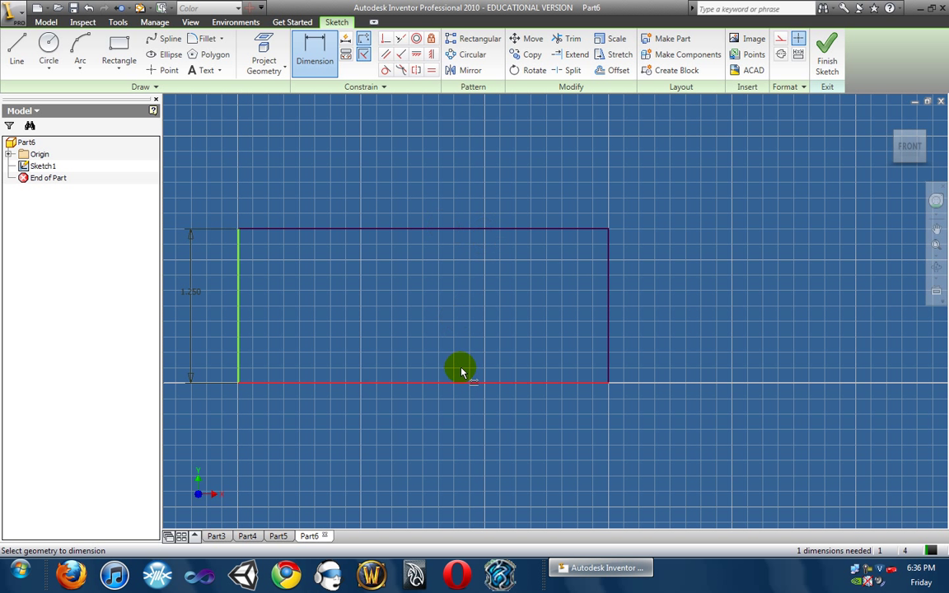
pyautogui.click(446, 427)
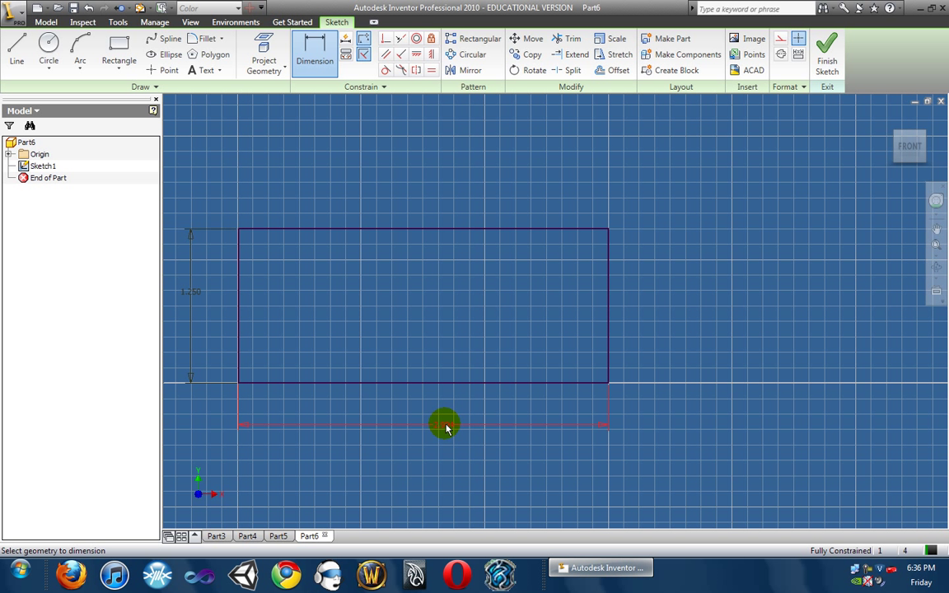
pyautogui.write('10')
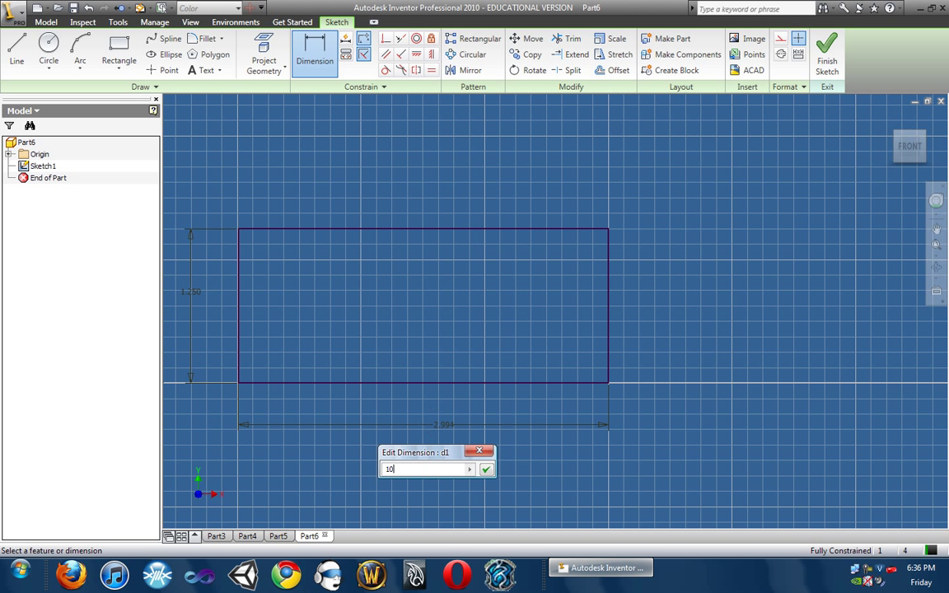
pyautogui.write('/4')
pyautogui.press('Return')
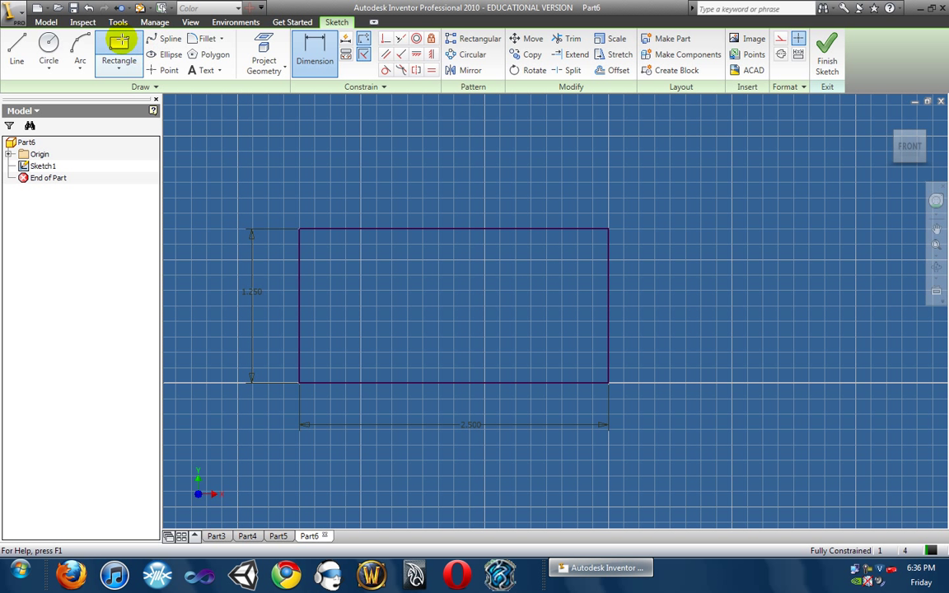
# Sketch a full-width rectangle about 0.375 in high inside the main one, from about 0.25 in above its base to the right side's midpoint.
pyautogui.click(119, 48)
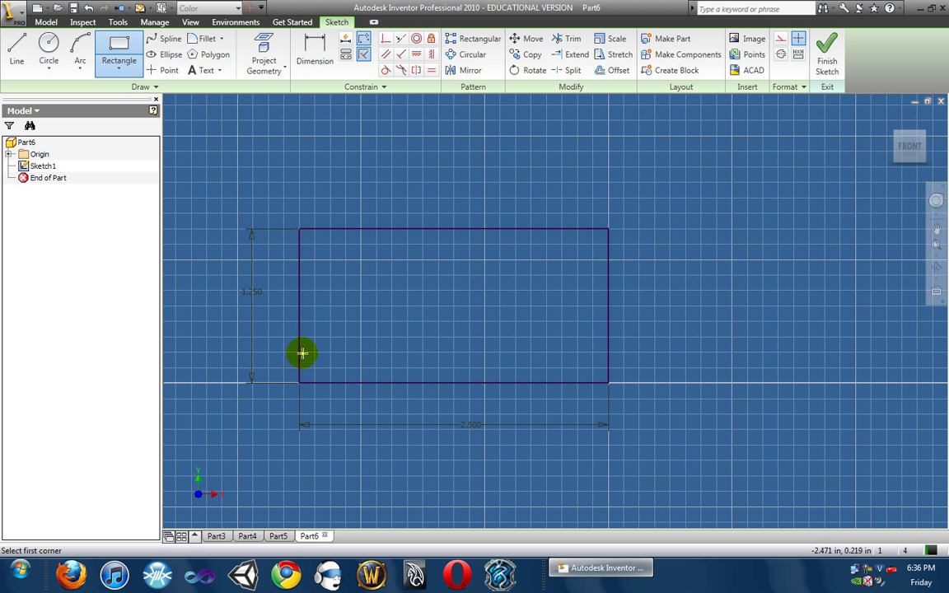
pyautogui.click(299, 351)
pyautogui.moveTo(593, 318)
pyautogui.mouseDown()
pyautogui.moveTo(608, 314)
pyautogui.moveTo(608, 274)
pyautogui.moveTo(608, 306)
pyautogui.mouseUp()
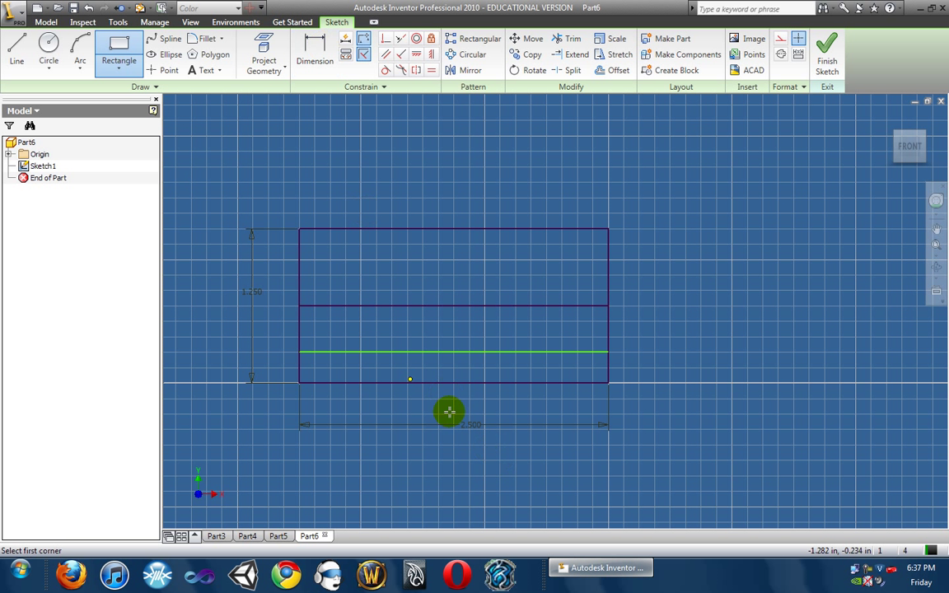
pyautogui.rightClick(264, 156)
pyautogui.click(283, 168)
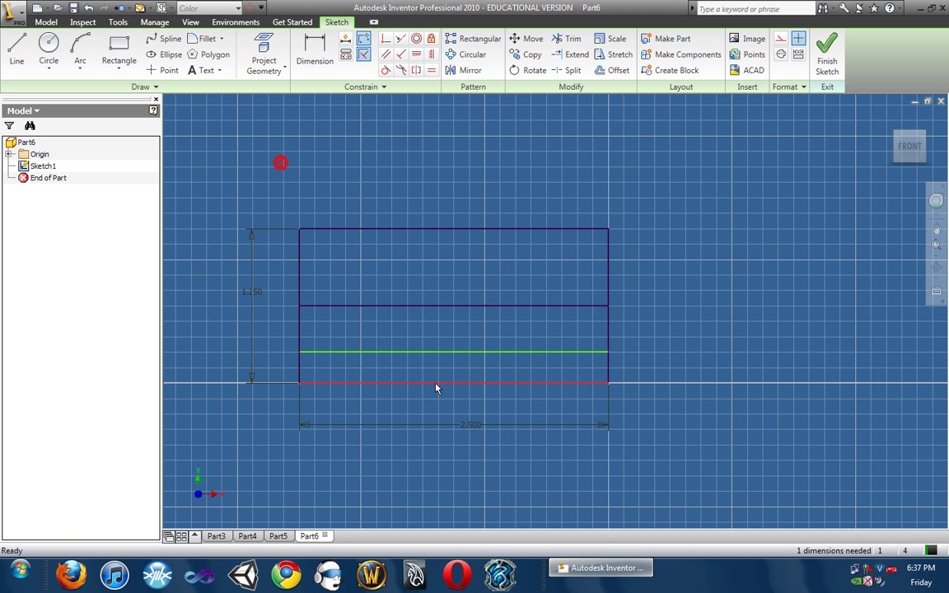
# Delete the width and height dimensions of the main rectangle.
pyautogui.rightClick(451, 423)
pyautogui.click(486, 197)
pyautogui.rightClick(246, 290)
pyautogui.click(284, 316)
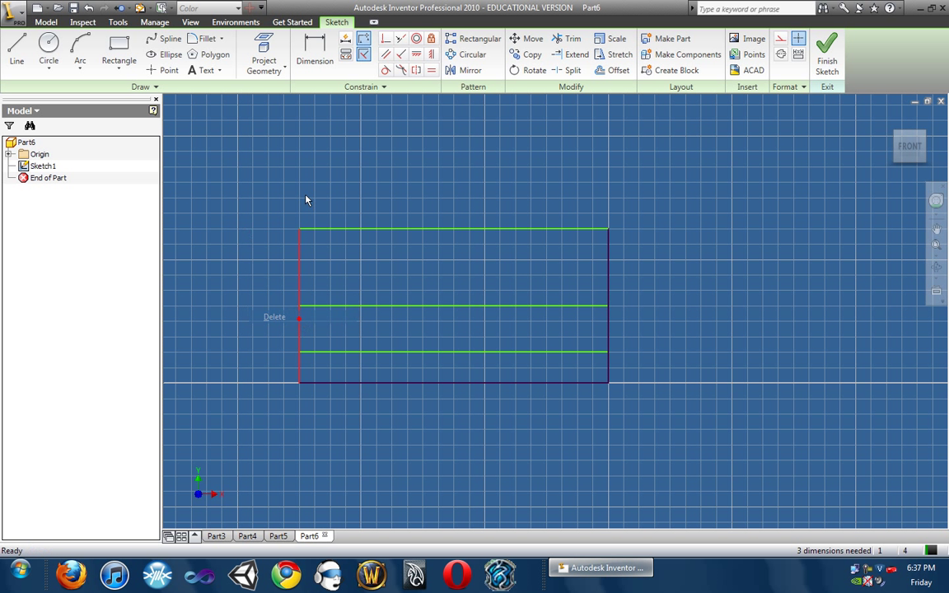
pyautogui.click(314, 54)
pyautogui.click(416, 354)
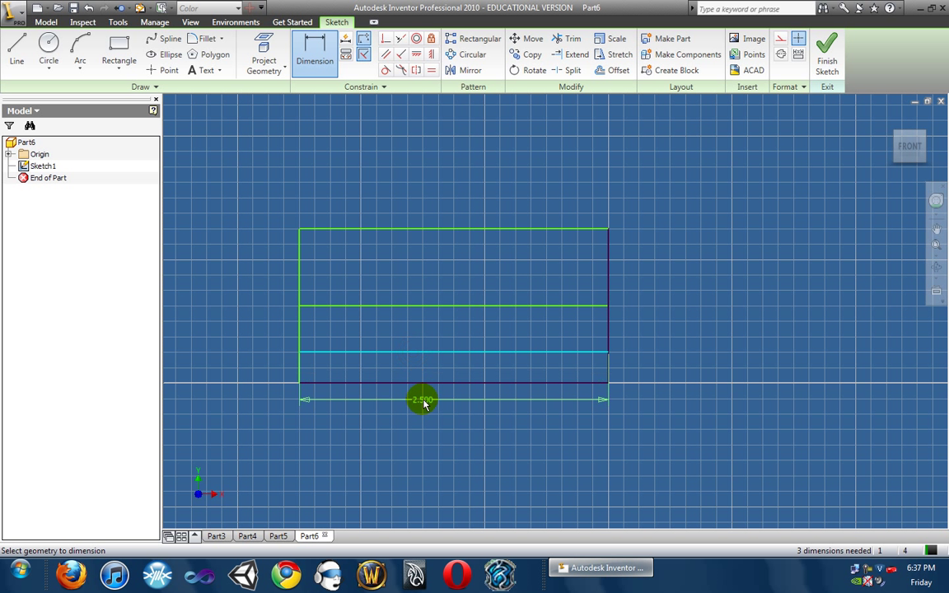
pyautogui.rightClick(442, 367)
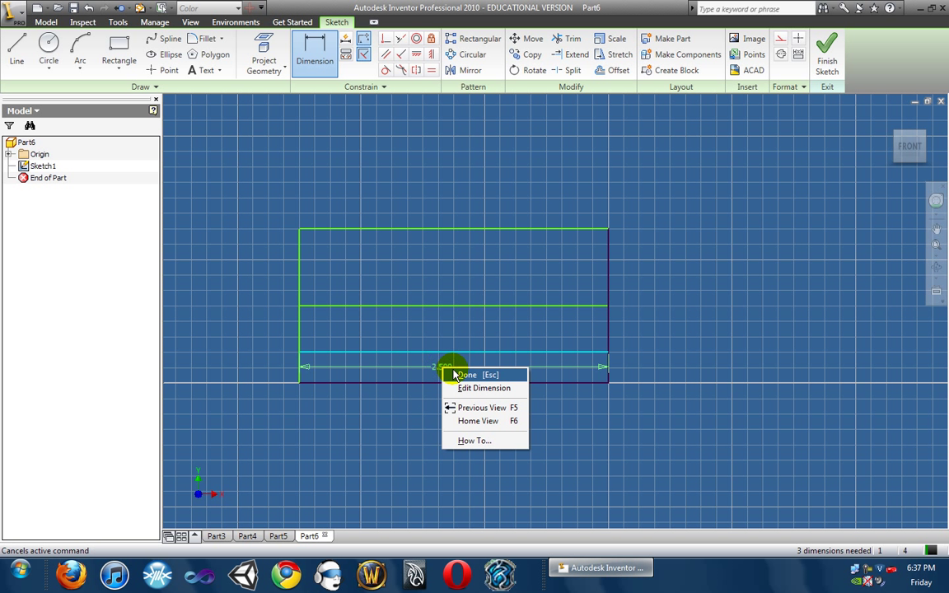
pyautogui.click(454, 373)
# Dimension the height of the bottom strip, from the base to the inner rectangle's lower edge, at .25 in.
pyautogui.click(313, 54)
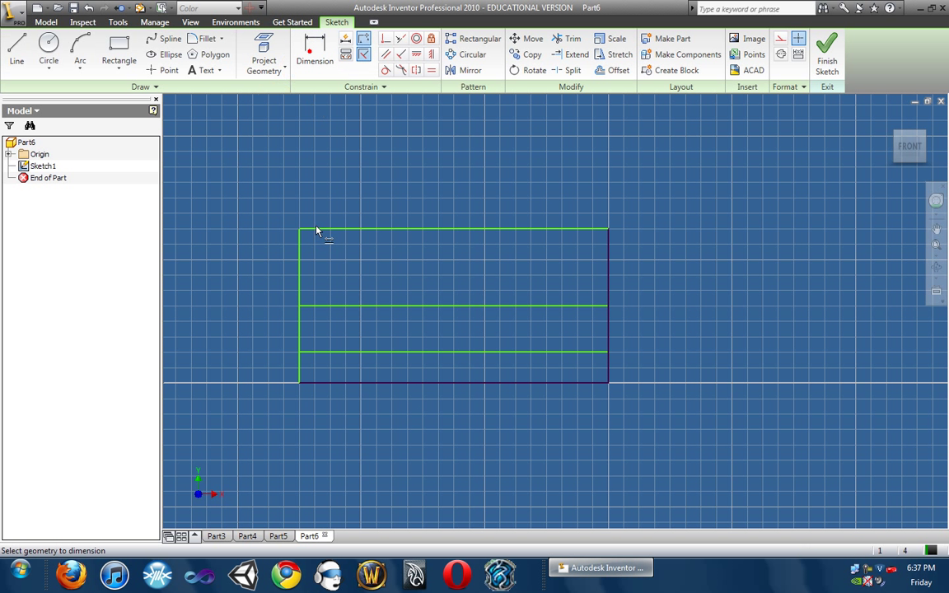
pyautogui.click(300, 366)
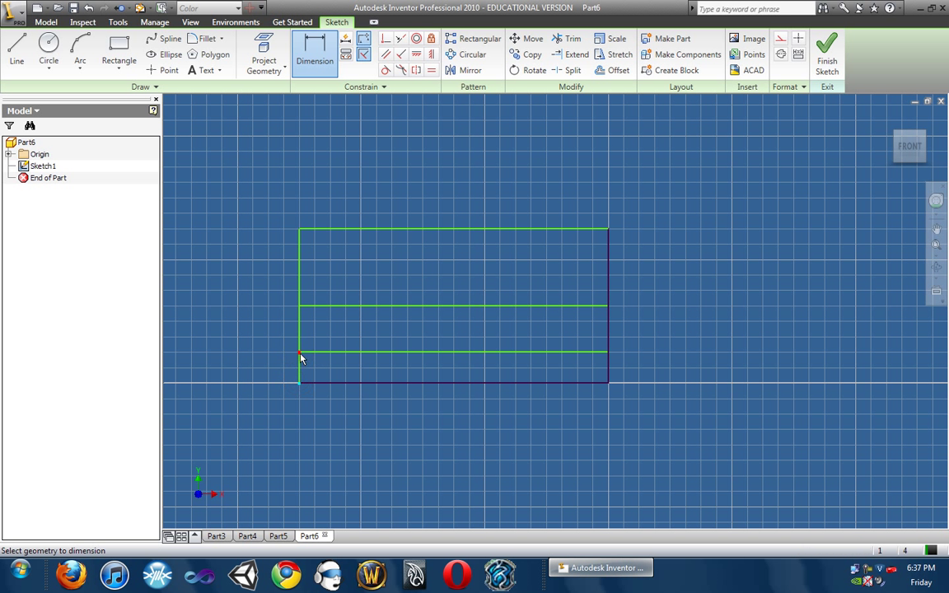
pyautogui.click(270, 371)
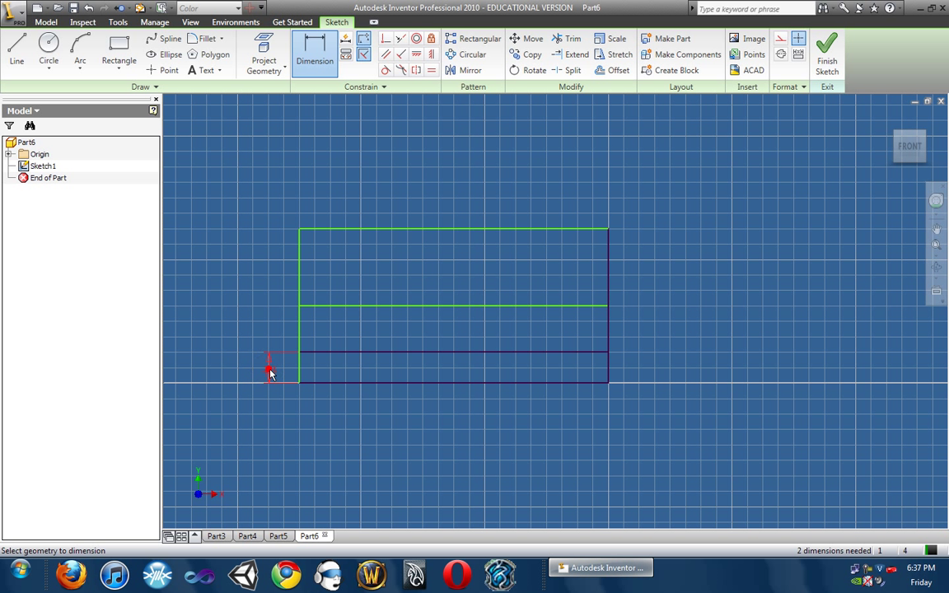
pyautogui.write('.25')
pyautogui.press('Return')
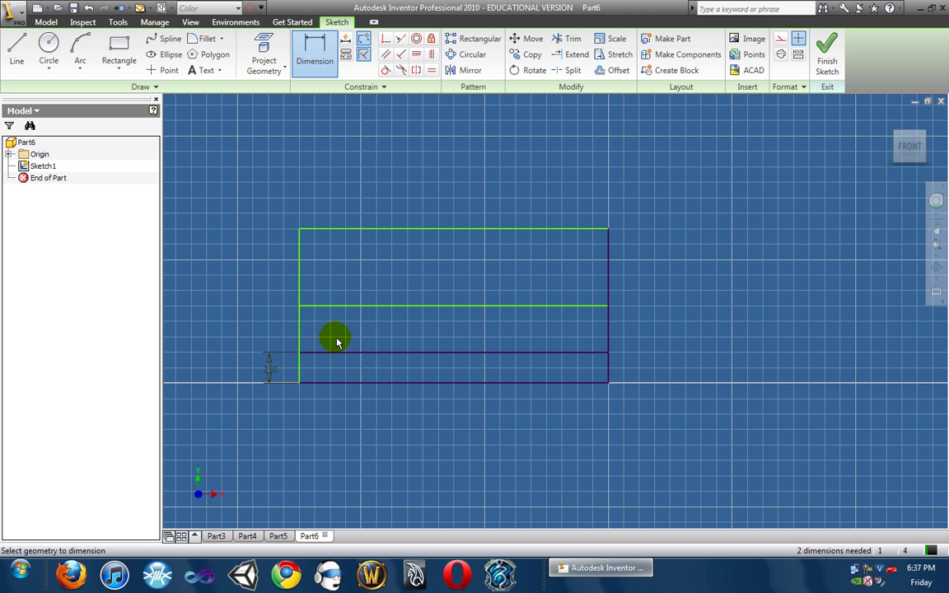
# Dimension the vertical distance between the inner rectangle's lower and upper edges at .75 in.
pyautogui.click(307, 307)
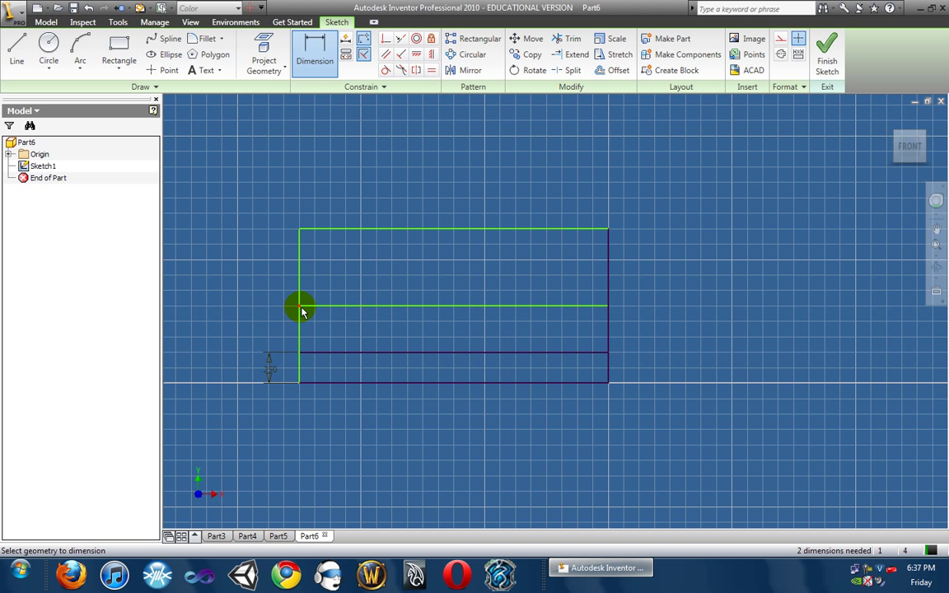
pyautogui.click(298, 350)
pyautogui.click(243, 343)
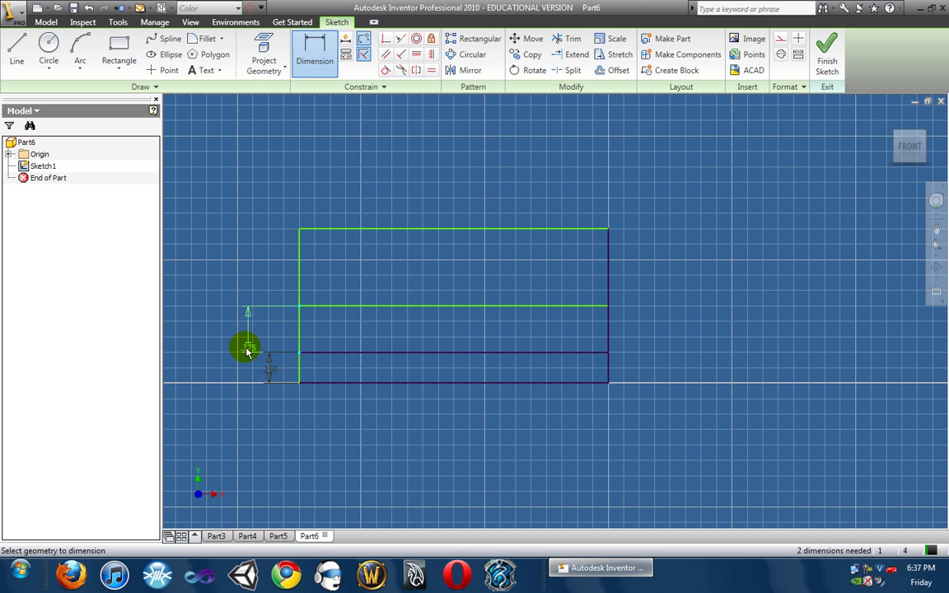
pyautogui.click(240, 333)
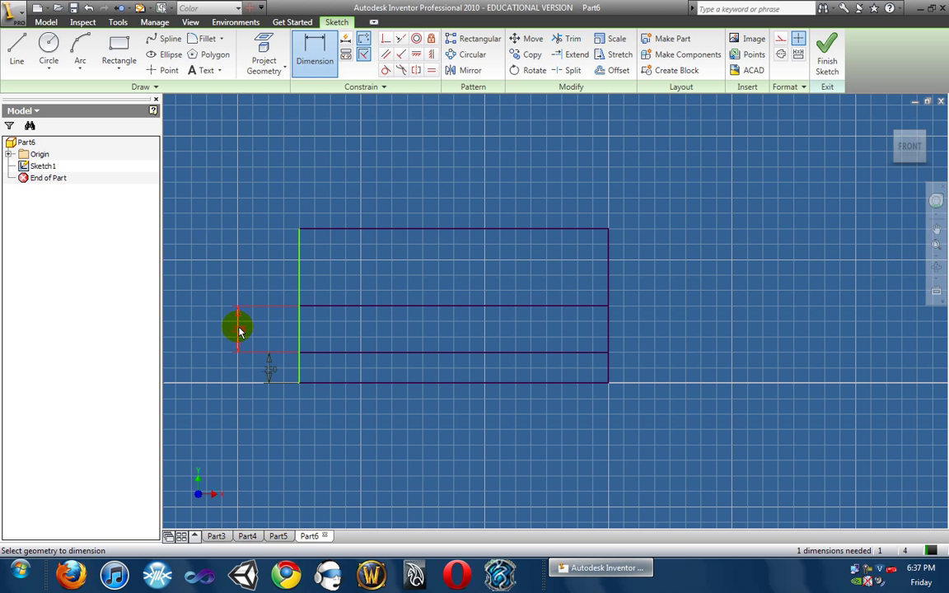
pyautogui.click(238, 330)
pyautogui.write('.')
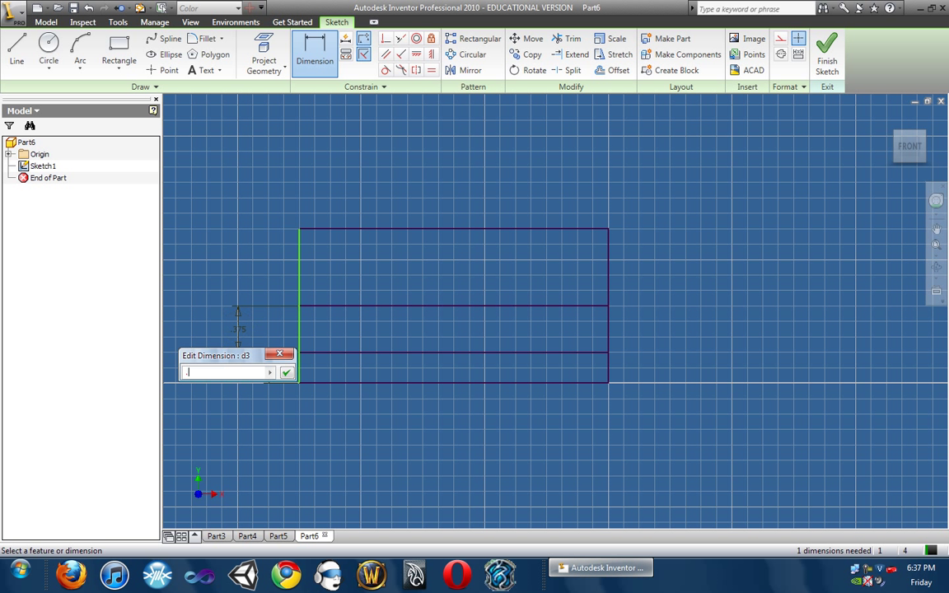
pyautogui.write('75')
pyautogui.press('Return')
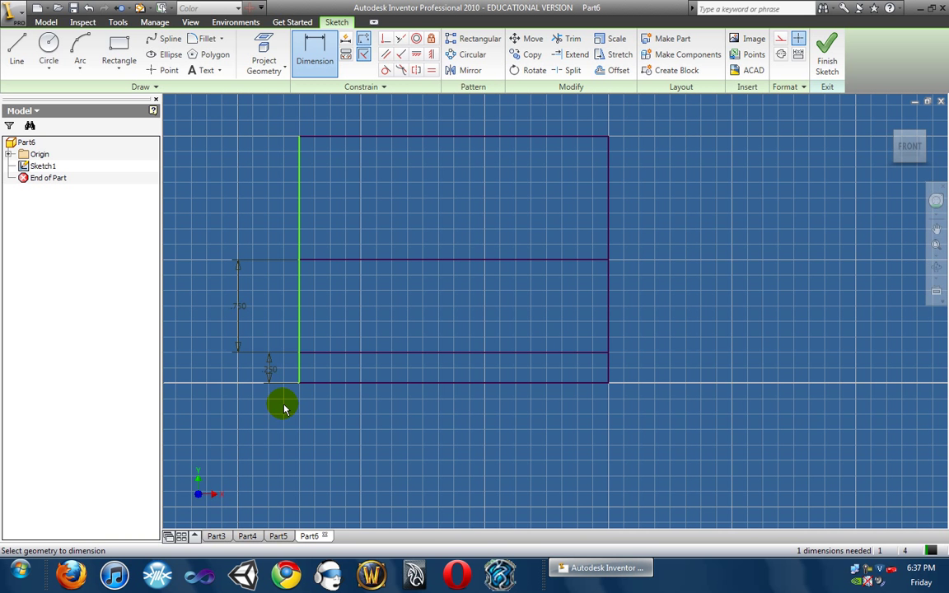
# Sketch a rectangle spanning the bottom strip's height, about 0.38 in from the main rectangle's left side and 0.25 in from its right side.
pyautogui.scroll(-2, 360, 412)
pyautogui.scroll(5, 360, 413)
pyautogui.scroll(-4, 377, 436)
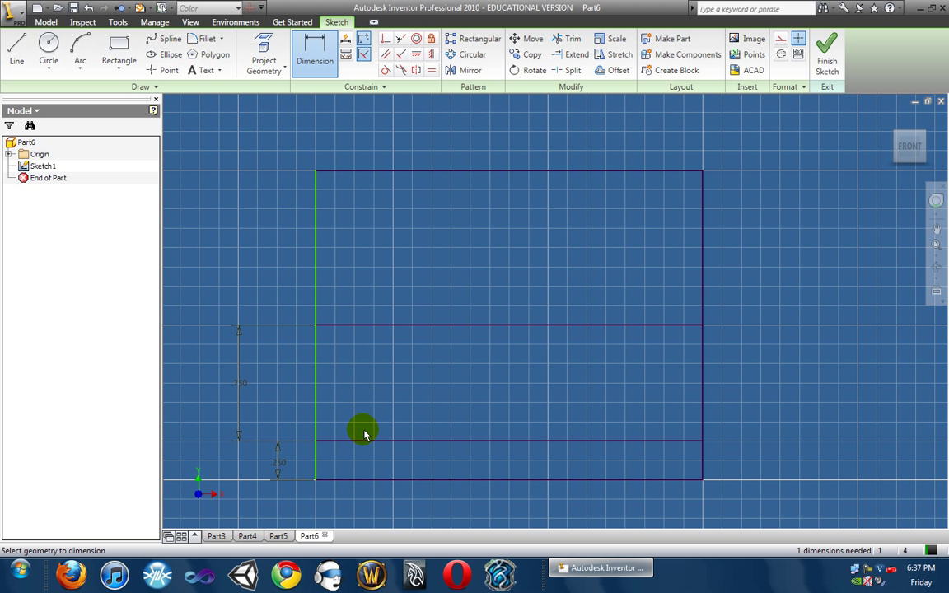
pyautogui.click(114, 48)
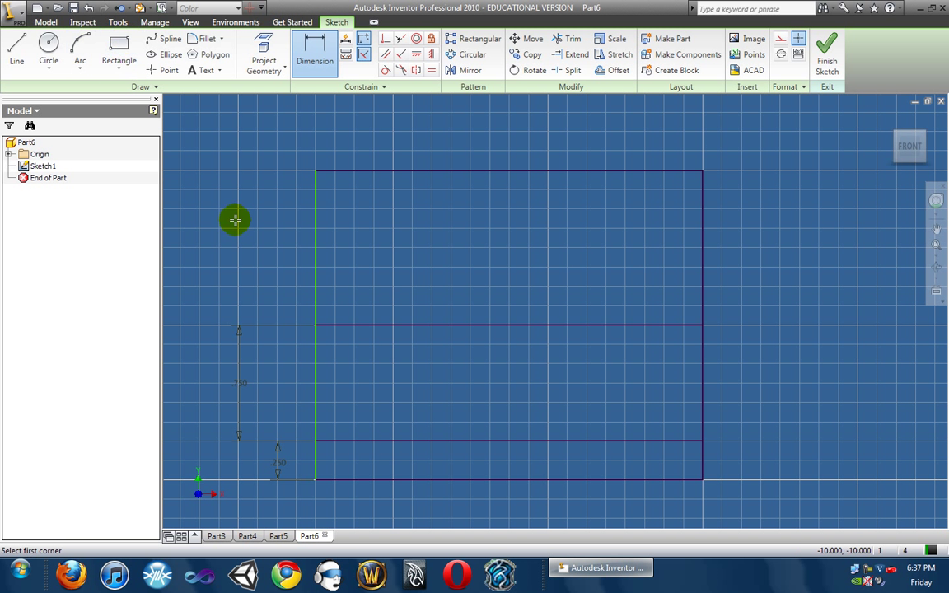
pyautogui.click(376, 480)
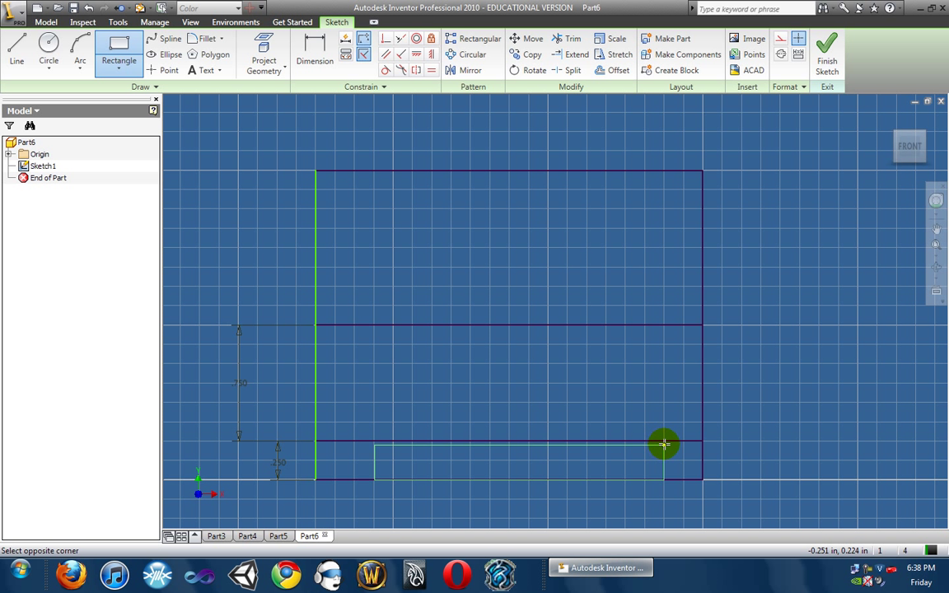
pyautogui.click(663, 442)
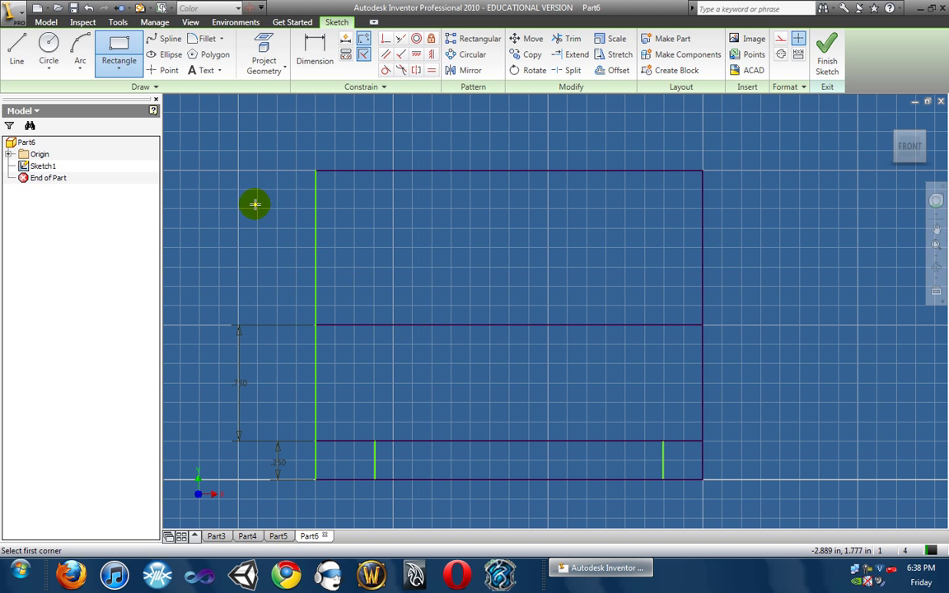
# Dimension the left leg's width, from the main rectangle's left side to the nearest short vertical line, at .25 in.
pyautogui.click(315, 53)
pyautogui.click(373, 455)
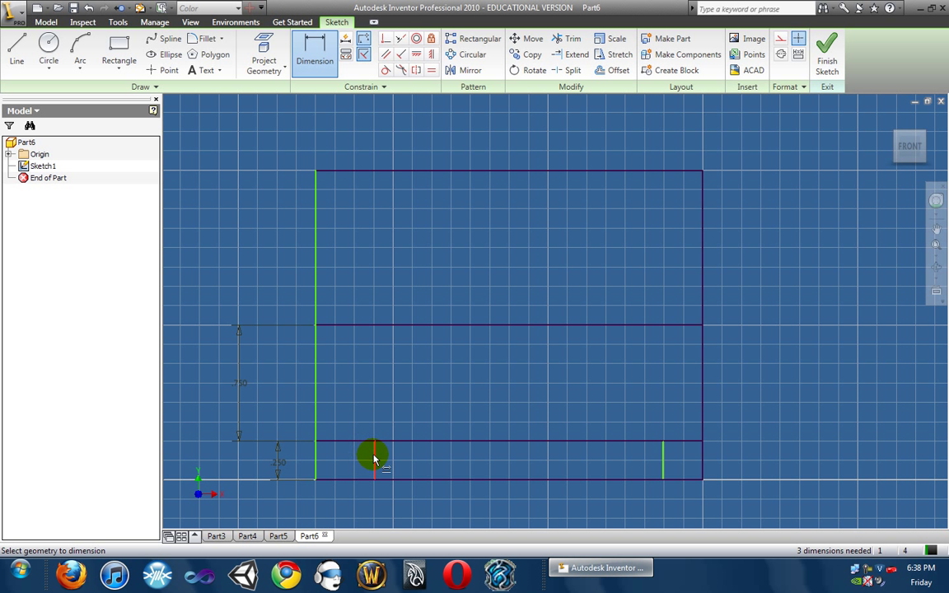
pyautogui.click(316, 457)
pyautogui.click(340, 464)
pyautogui.click(343, 464)
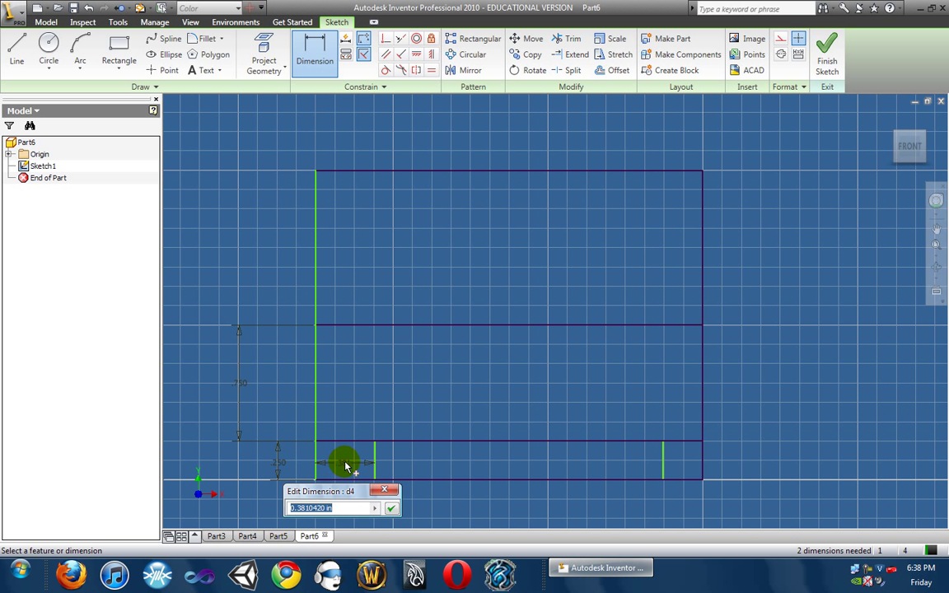
pyautogui.write('.25')
pyautogui.press('Return')
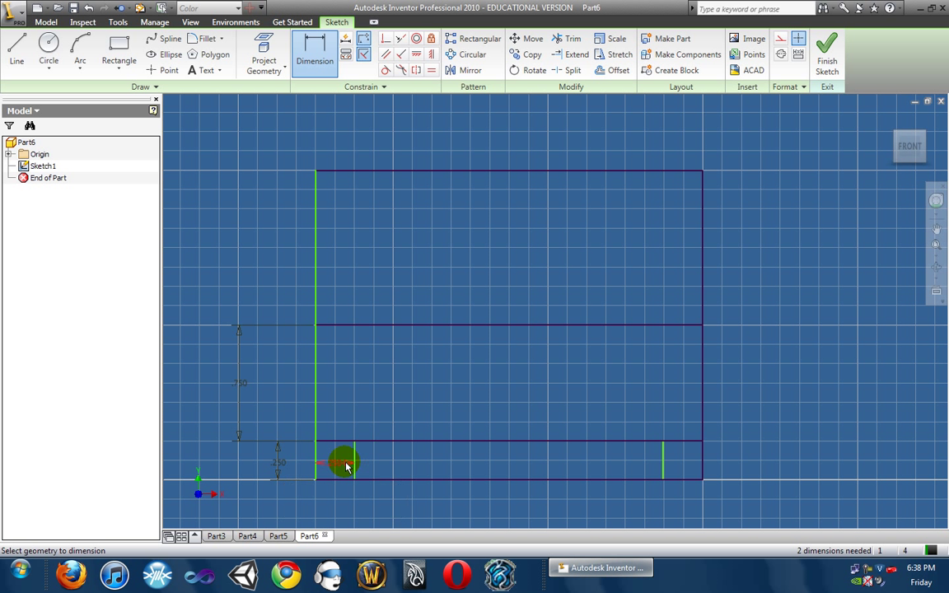
# Dimension the right leg's width, from the other short vertical line to the main rectangle's right side, at .25 in.
pyautogui.click(663, 466)
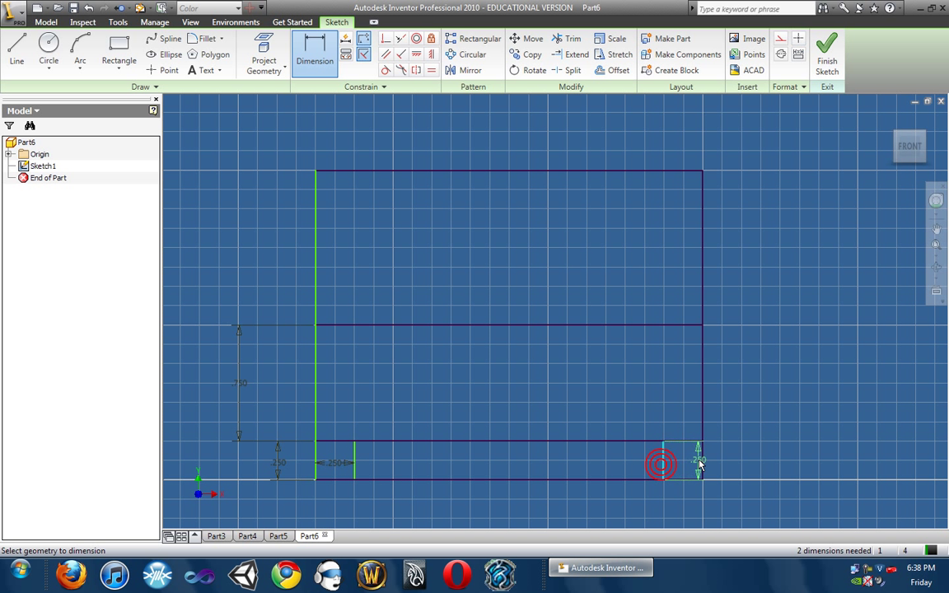
pyautogui.click(702, 466)
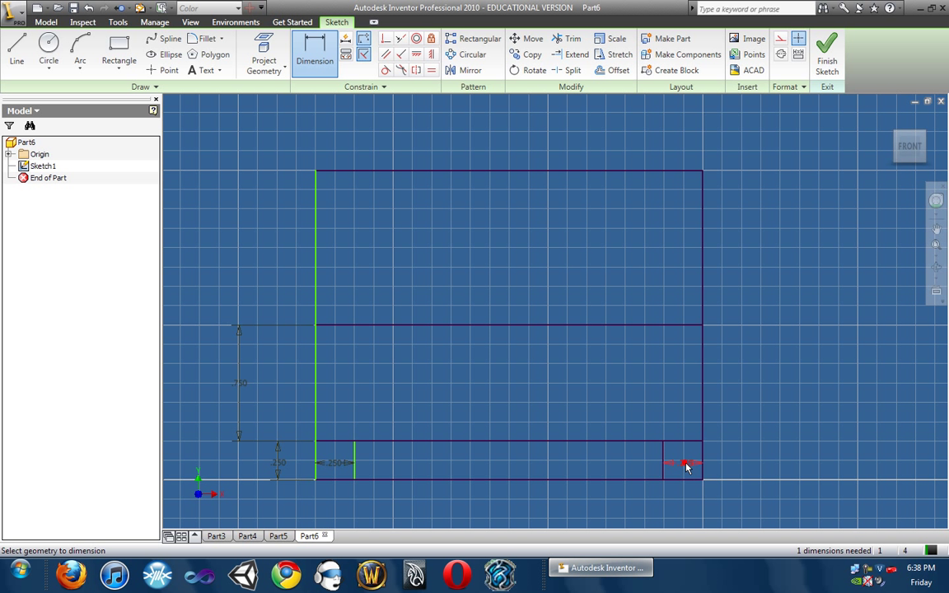
pyautogui.click(685, 466)
pyautogui.write('.')
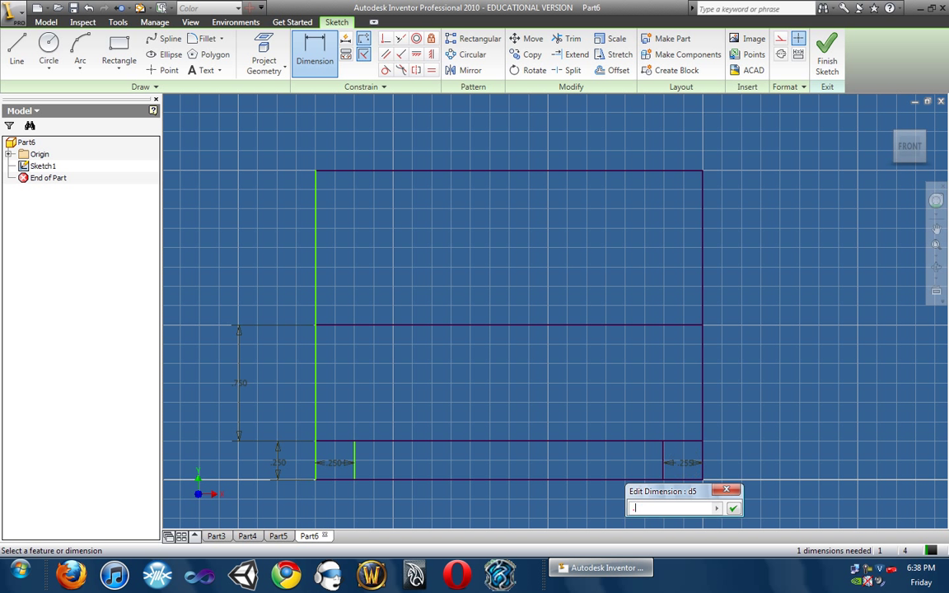
pyautogui.write('25')
pyautogui.press('Return')
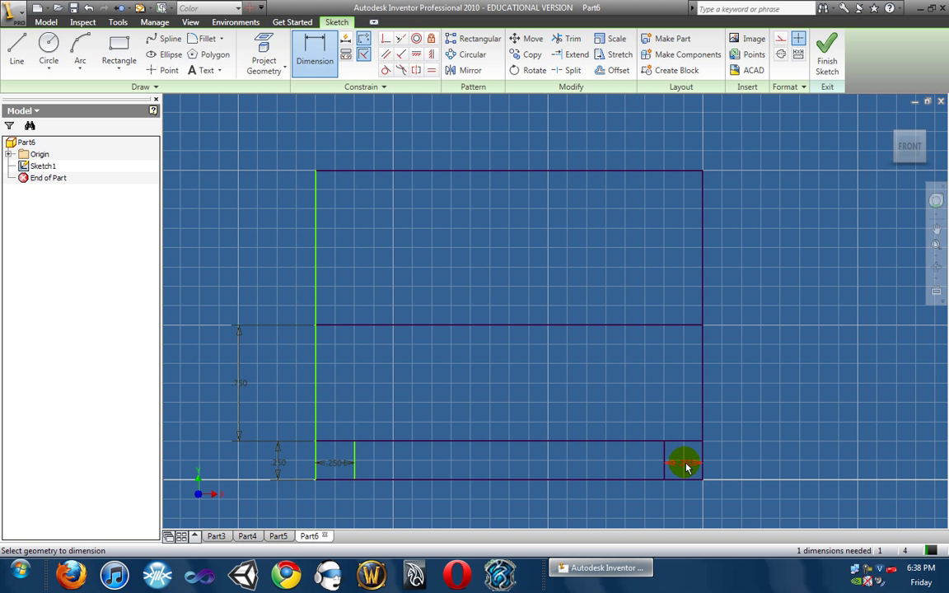
pyautogui.rightClick(273, 123)
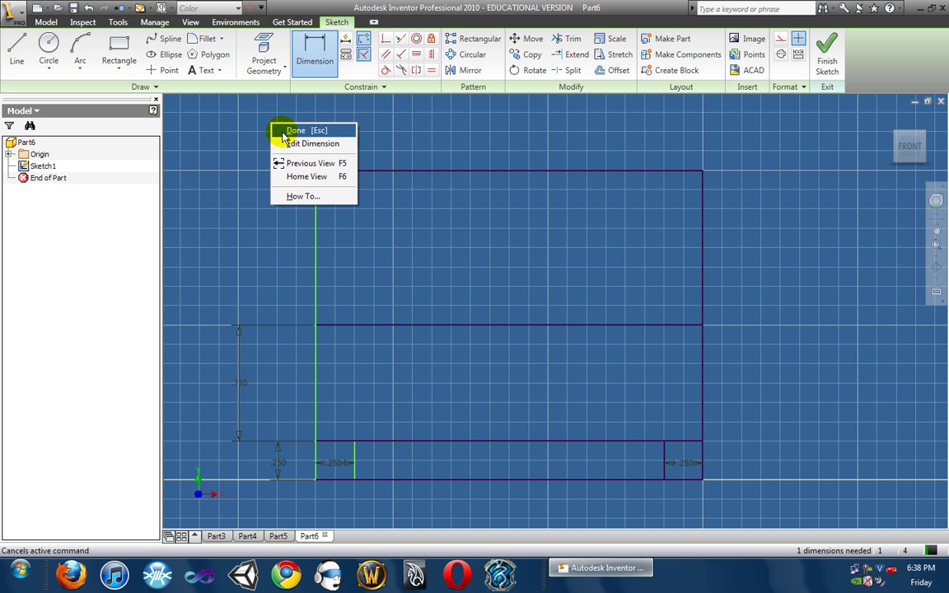
pyautogui.click(282, 132)
# Delete the bottom strip's height dimension, both leg width dimensions and the .750 in height dimension above the strip.
pyautogui.rightClick(241, 373)
pyautogui.click(280, 416)
pyautogui.click(288, 461)
pyautogui.rightClick(274, 455)
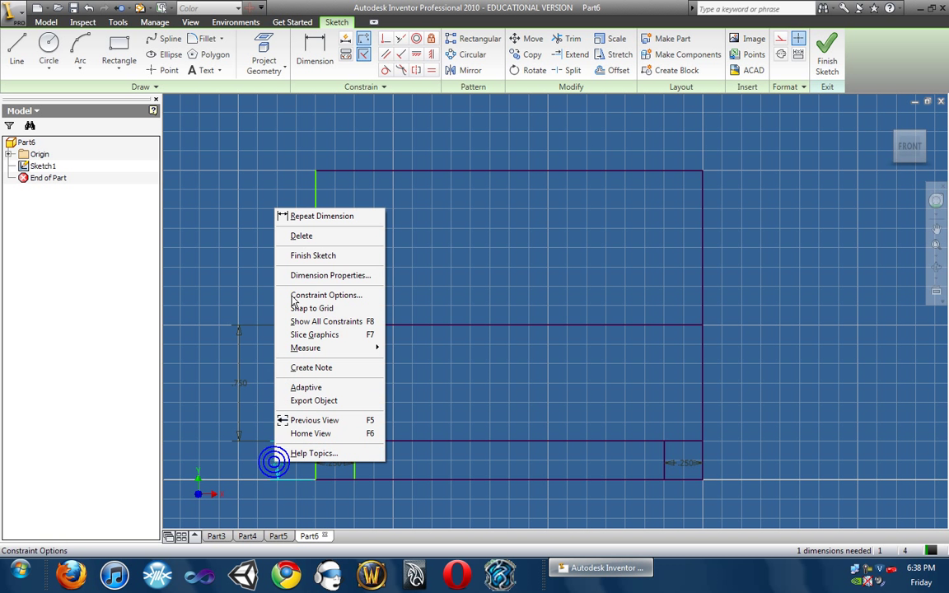
pyautogui.click(301, 240)
pyautogui.click(336, 463)
pyautogui.rightClick(337, 462)
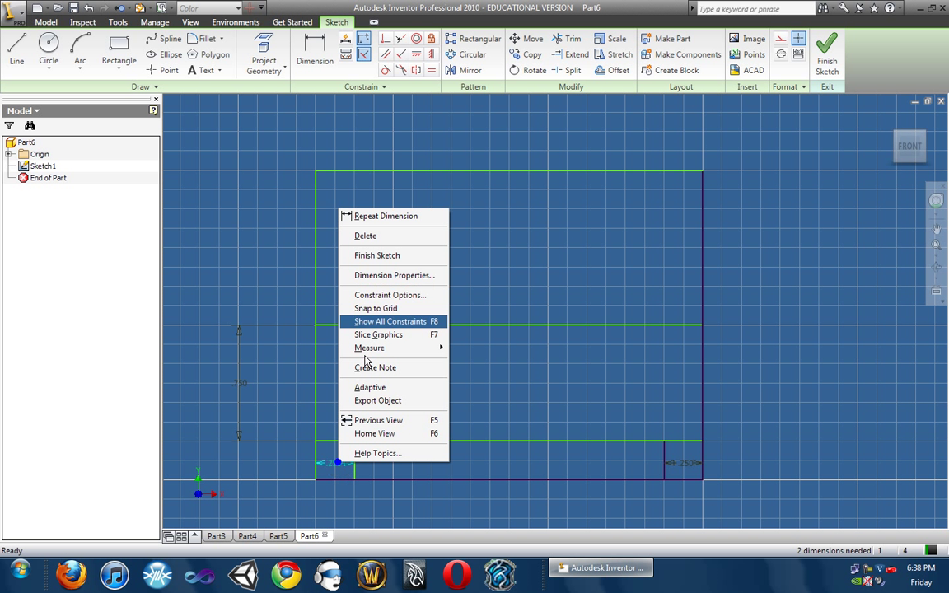
pyautogui.click(376, 237)
pyautogui.rightClick(685, 465)
pyautogui.click(704, 231)
pyautogui.rightClick(239, 385)
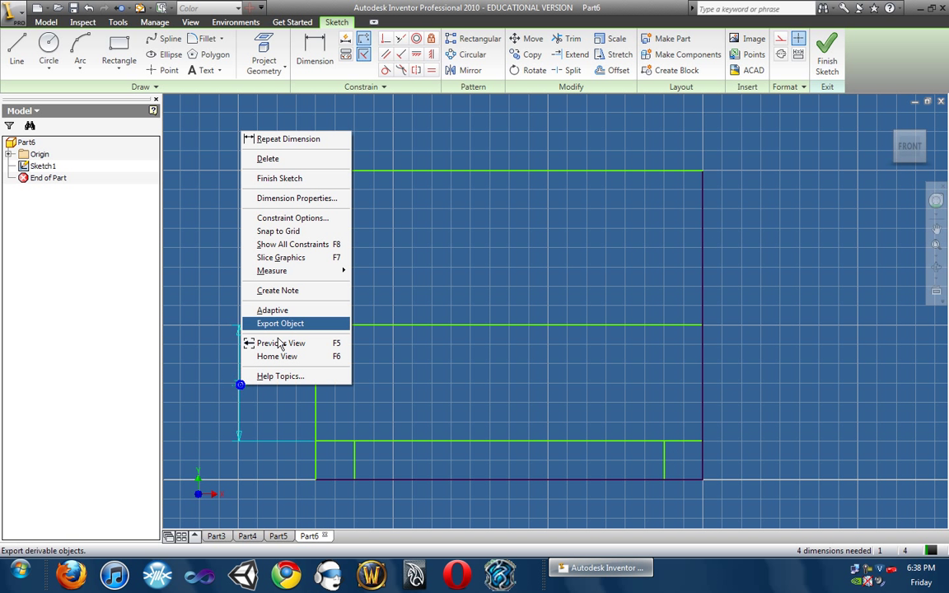
pyautogui.click(284, 158)
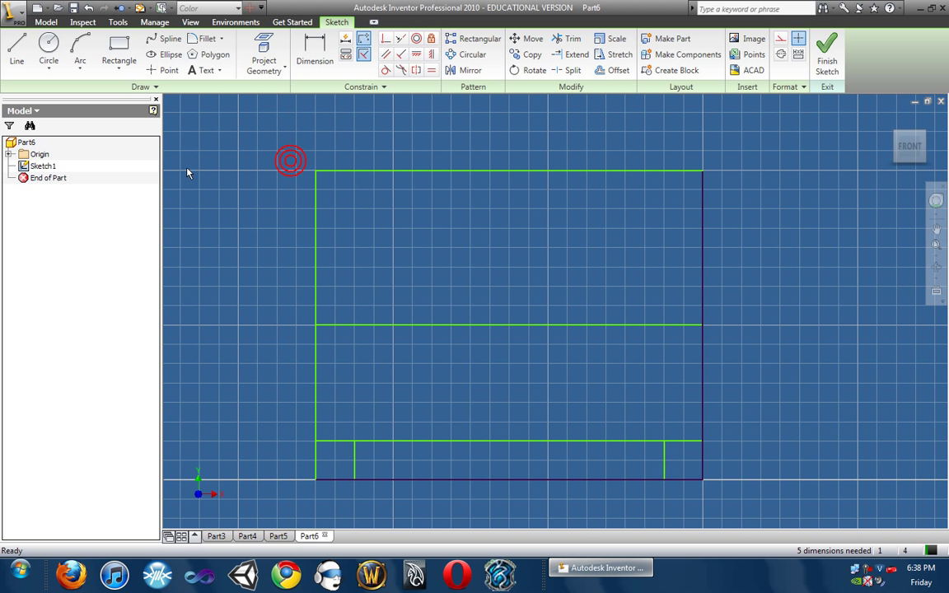
# Trim away the base line between the two legs.
pyautogui.click(556, 37)
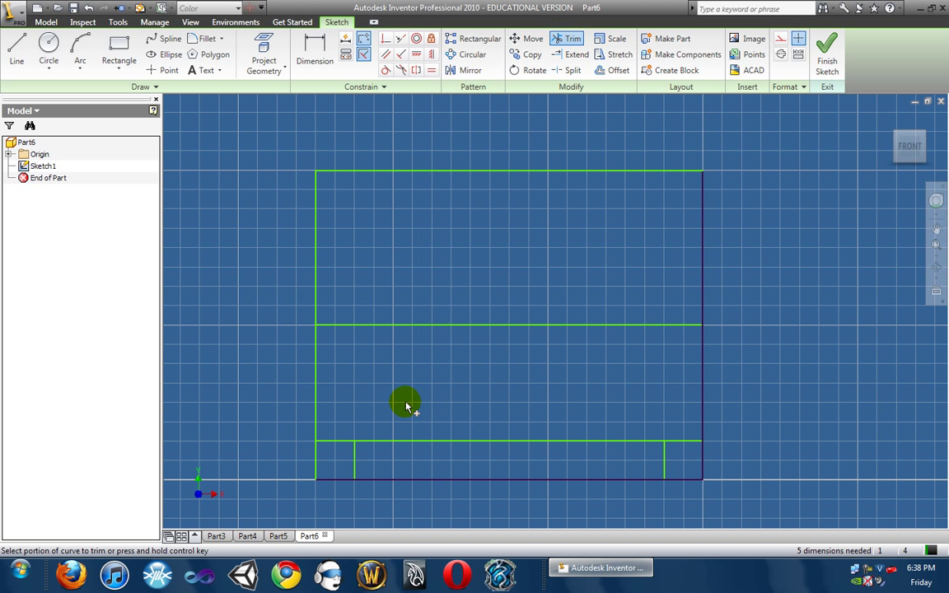
pyautogui.click(445, 480)
pyautogui.click(459, 480)
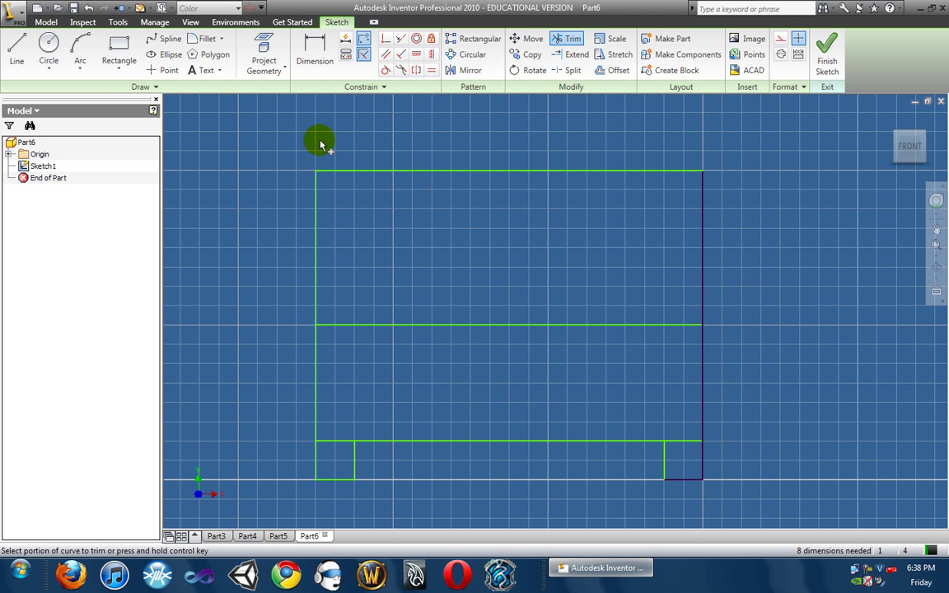
pyautogui.rightClick(218, 141)
pyautogui.click(234, 148)
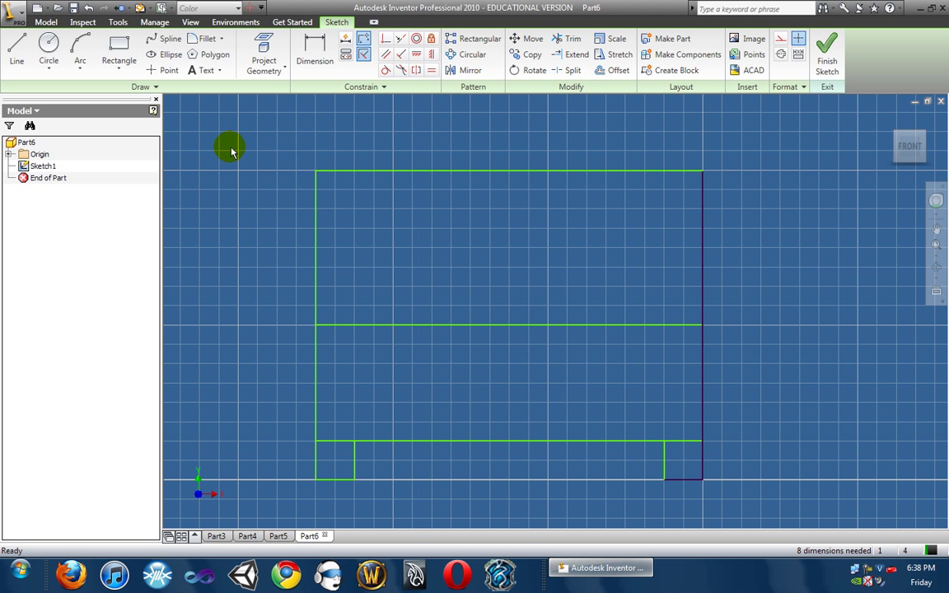
# Sketch a rectangle about 1.5 in wide standing on the middle horizontal line, inside the upper part of the main rectangle.
pyautogui.click(118, 50)
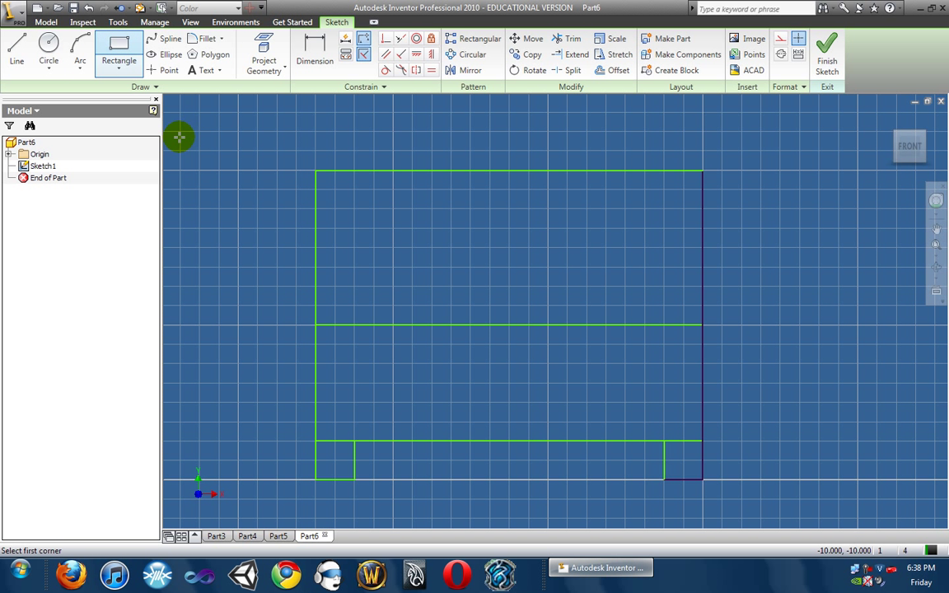
pyautogui.click(392, 323)
pyautogui.moveTo(459, 294); pyautogui.dragTo(624, 207)
# Dimension the horizontal distance between the left sides of the main rectangle and the upper inner rectangle at .500 in.
pyautogui.click(314, 56)
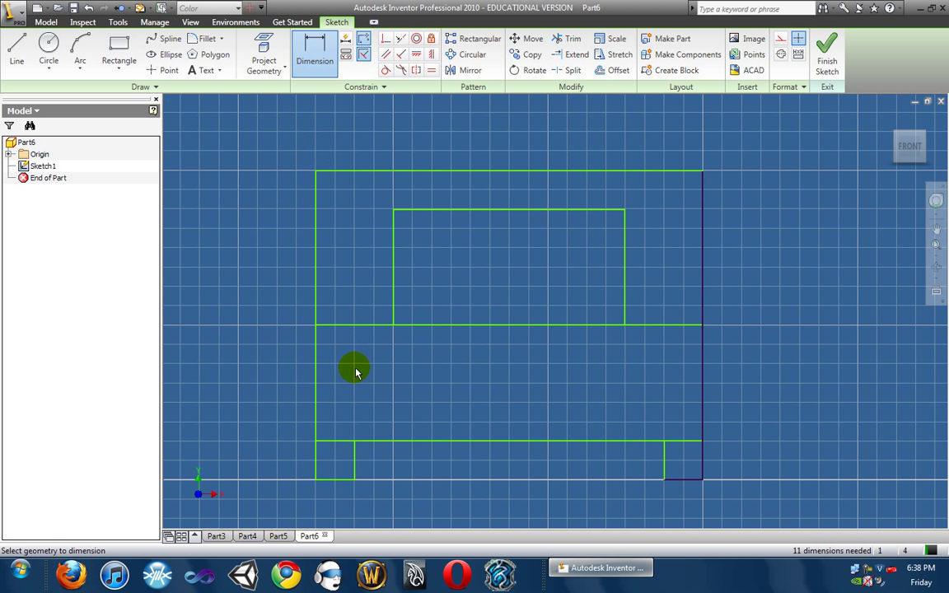
pyautogui.click(393, 311)
pyautogui.click(318, 313)
pyautogui.click(357, 299)
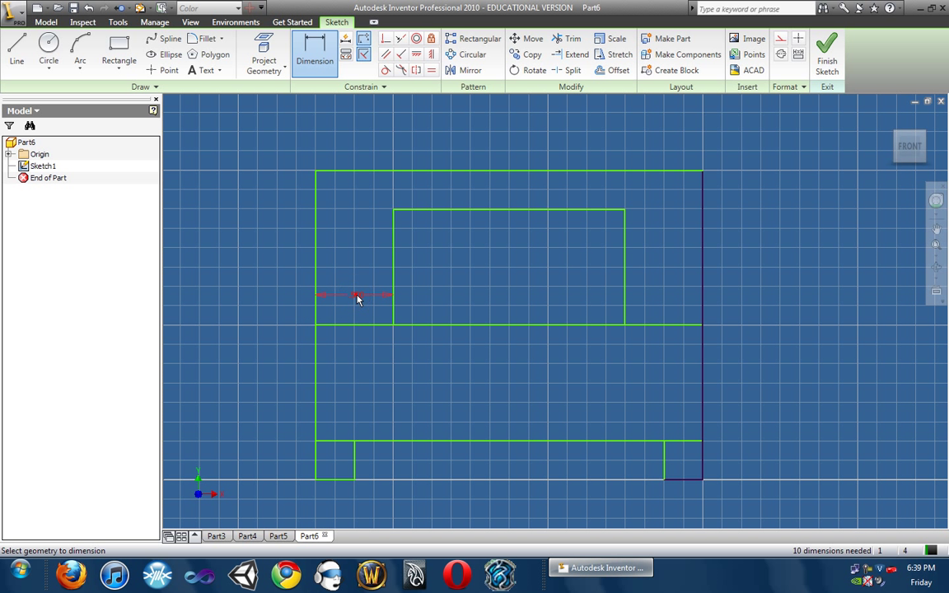
# Dimension the height of the upper inner rectangle at .500 in.
pyautogui.click(396, 303)
pyautogui.click(237, 276)
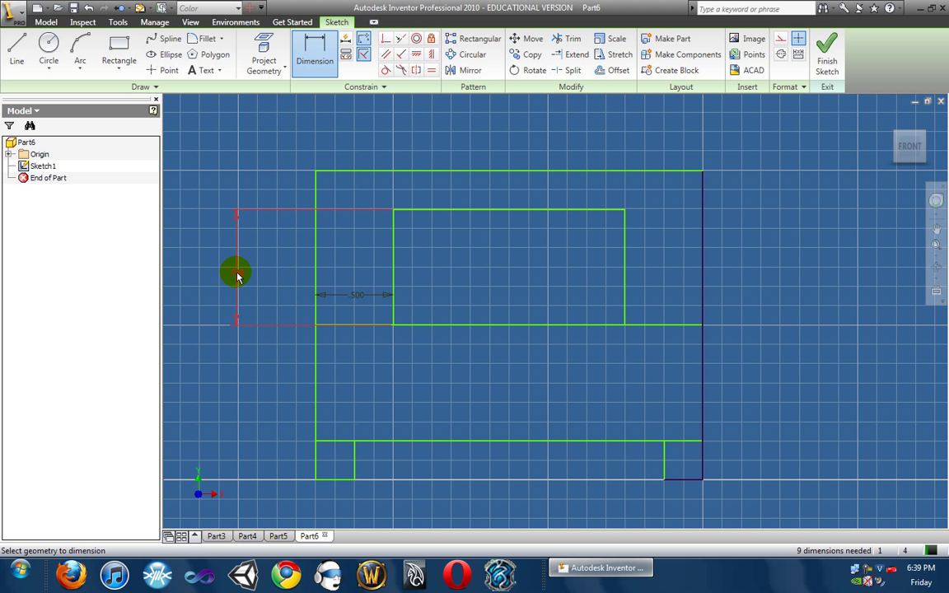
pyautogui.write('500')
pyautogui.press('Return')
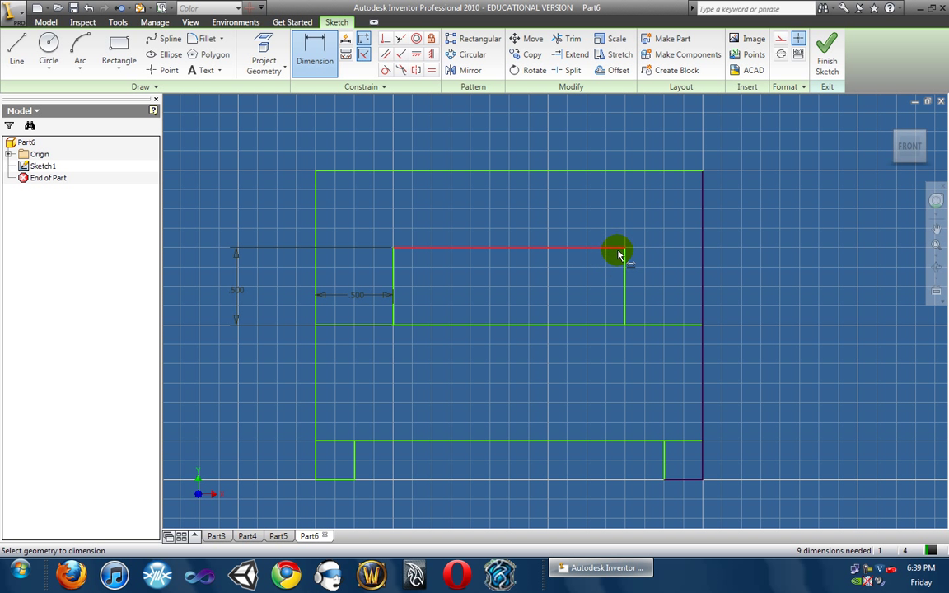
# Dimension the width of the upper inner rectangle at 1 in.
pyautogui.click(507, 248)
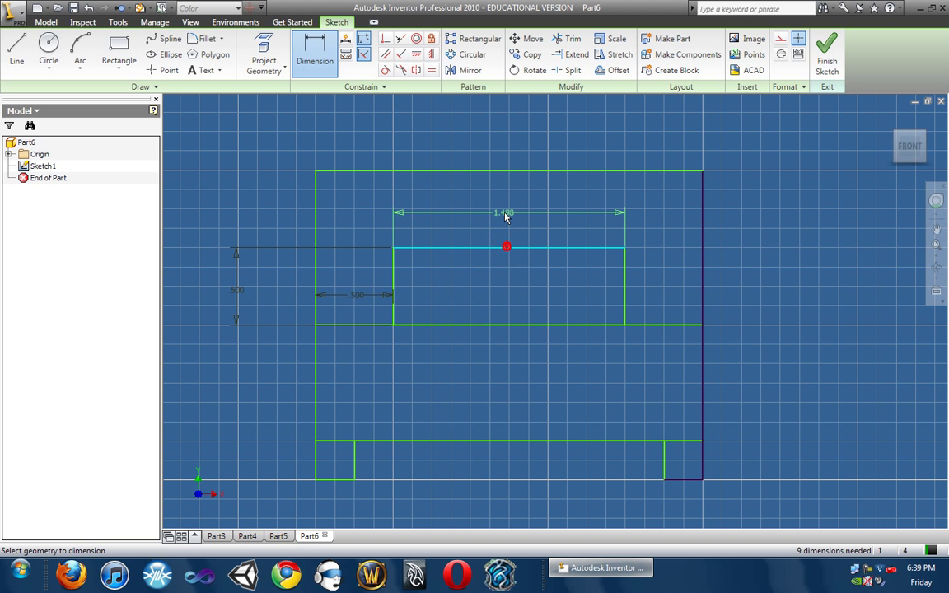
pyautogui.click(504, 207)
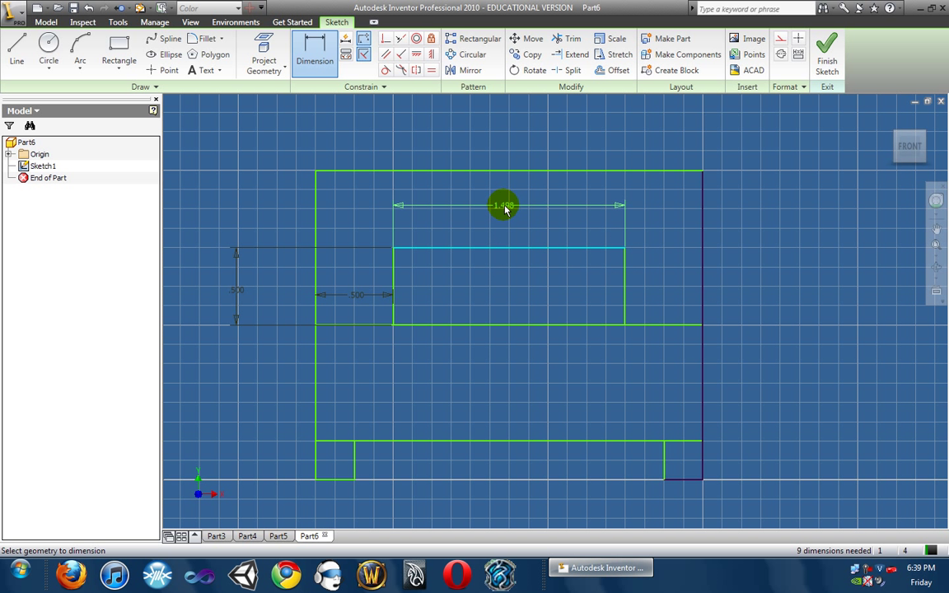
pyautogui.click(552, 211)
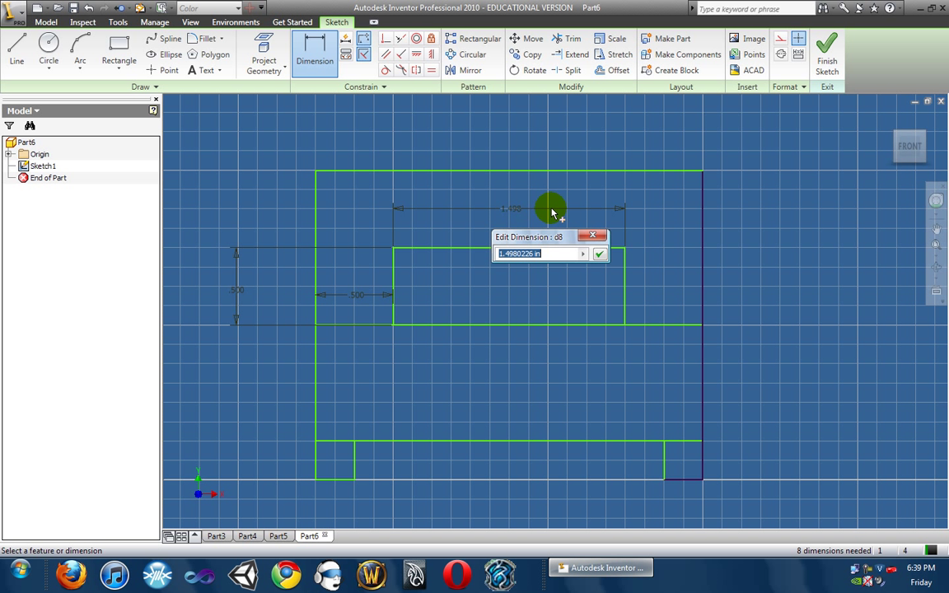
pyautogui.write('1')
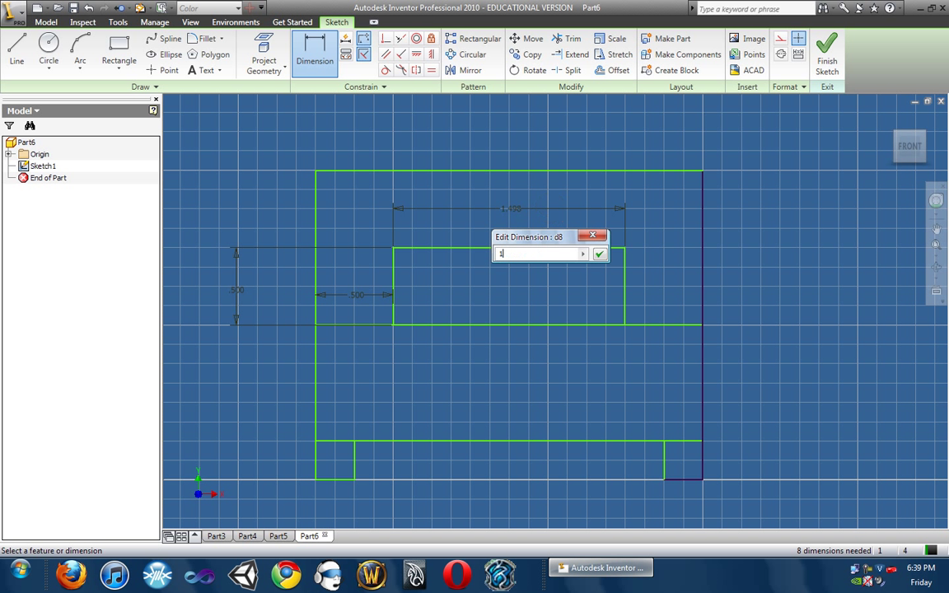
pyautogui.press('Return')
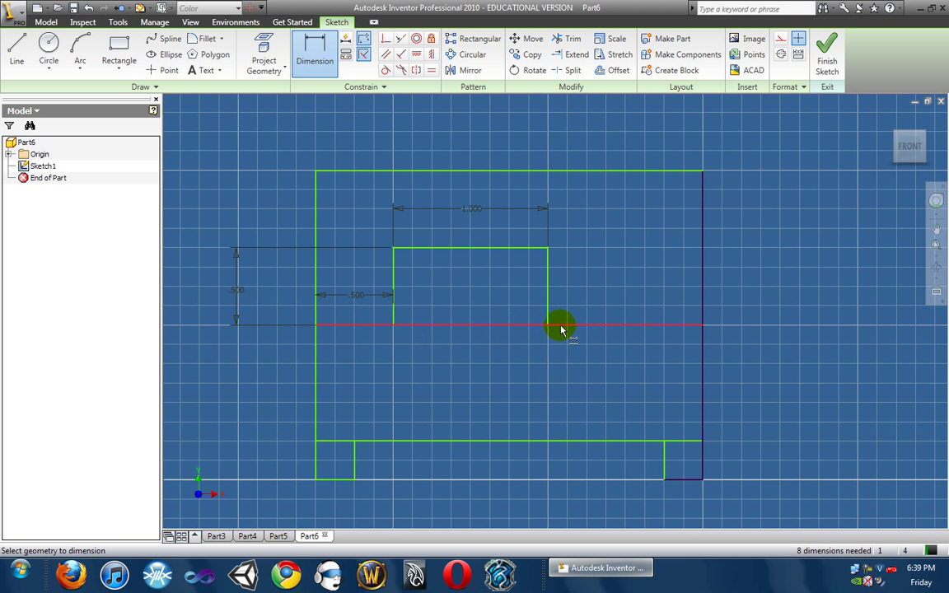
# Try dimensioning the main rectangle's top edge at 8/4 in and undo that value change.
pyautogui.click(456, 169)
pyautogui.click(468, 130)
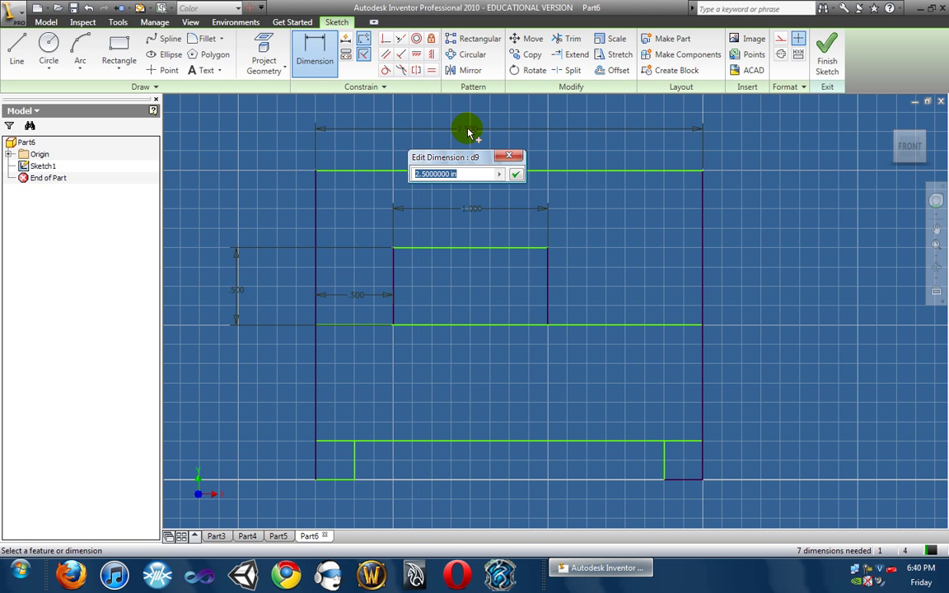
pyautogui.write('8/4')
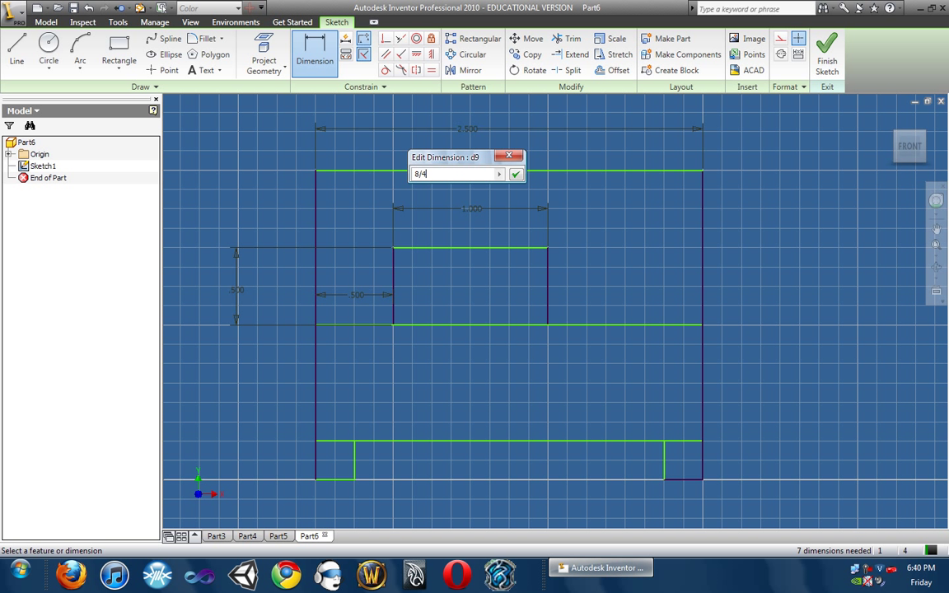
pyautogui.click(468, 130)
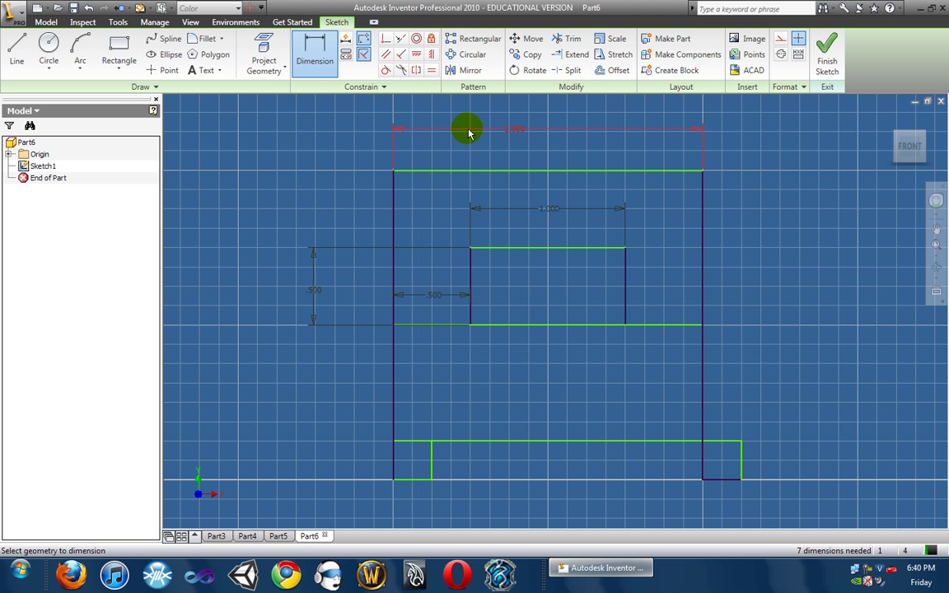
pyautogui.hotkey('ctrl', 'z')
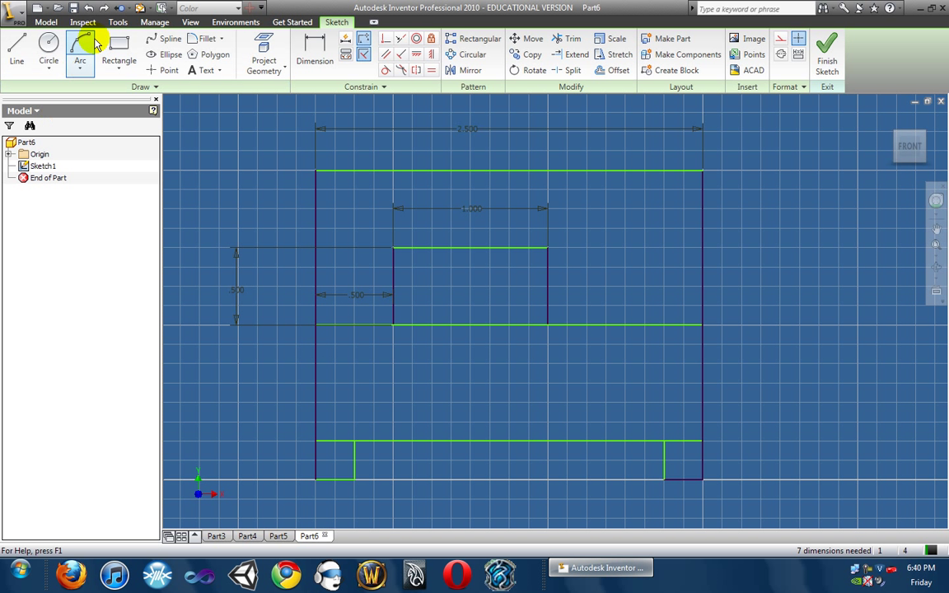
# Trim away the segment of the main rectangle's top edge between the upper block's right side and the right leg's inner side.
pyautogui.click(568, 39)
pyautogui.click(607, 170)
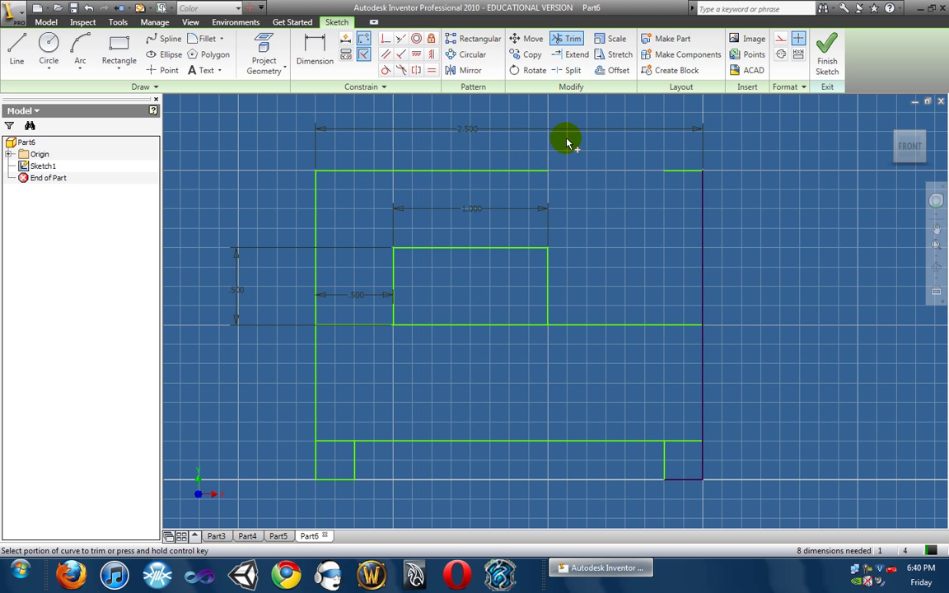
pyautogui.rightClick(568, 107)
pyautogui.click(584, 113)
# Delete the overall width dimension and the upper block's width, offset and height dimensions.
pyautogui.rightClick(528, 132)
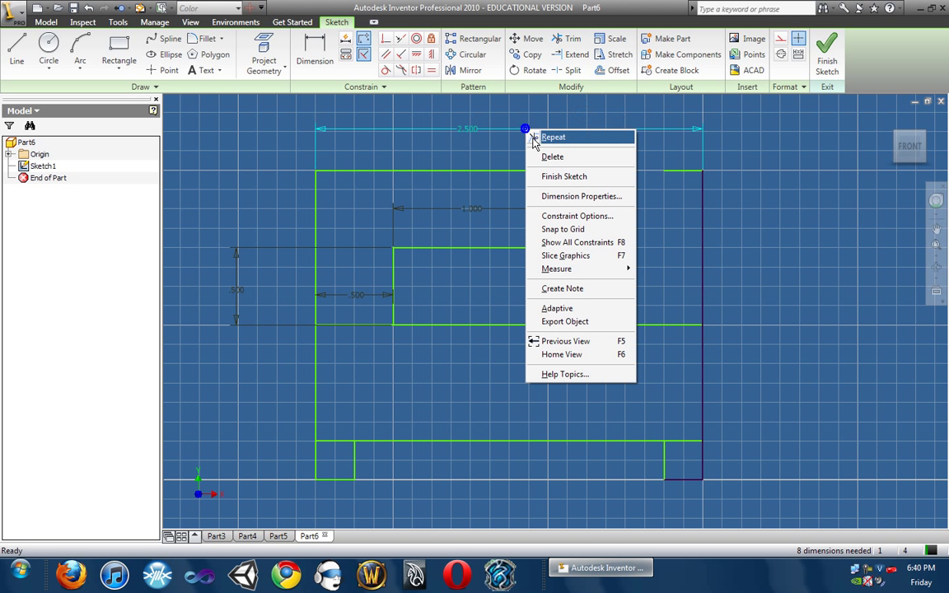
pyautogui.click(552, 156)
pyautogui.rightClick(458, 208)
pyautogui.click(493, 236)
pyautogui.rightClick(354, 294)
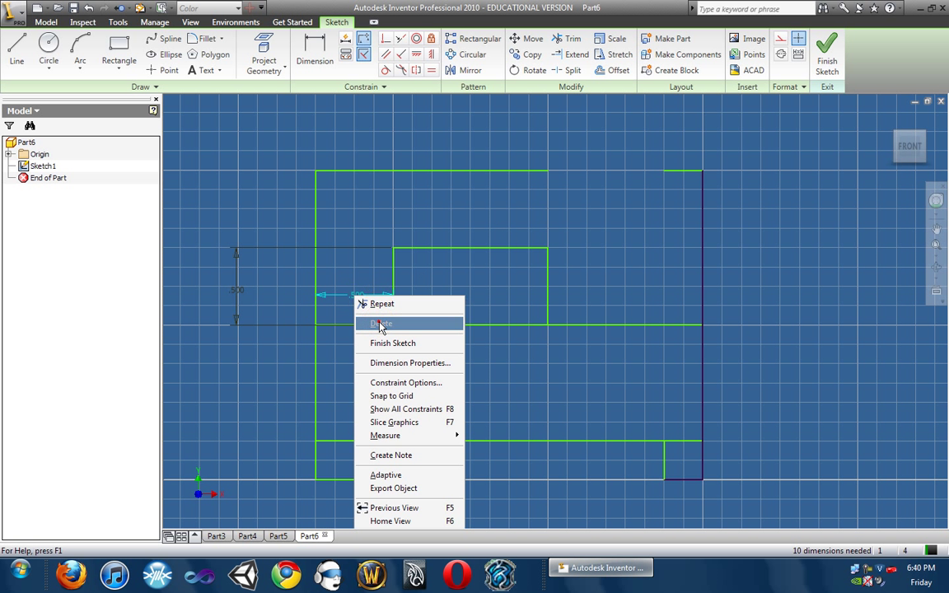
pyautogui.click(381, 324)
pyautogui.rightClick(229, 285)
pyautogui.click(251, 310)
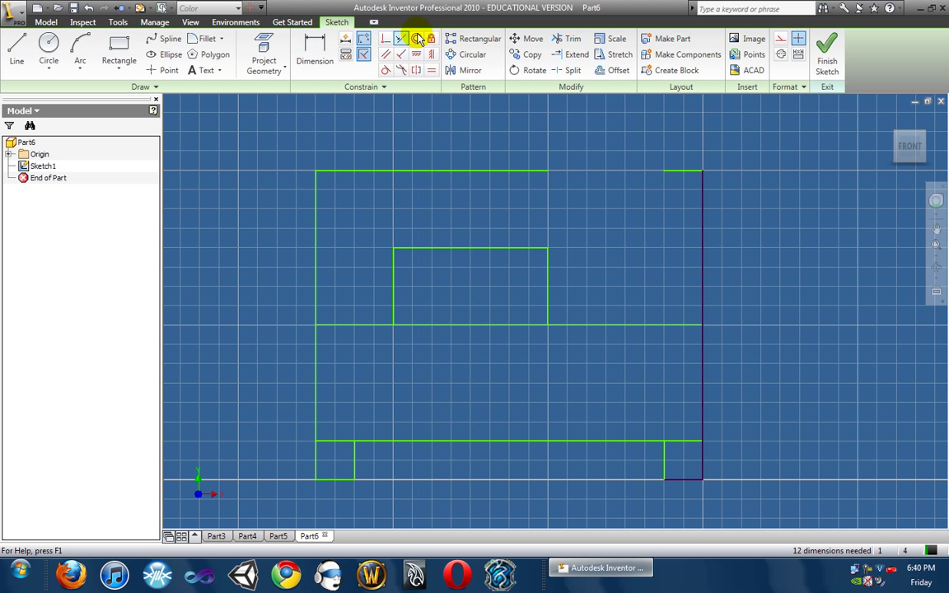
# Trim away the rest of the main rectangle's top edge and both its sides above the middle horizontal line.
pyautogui.click(570, 39)
pyautogui.click(485, 171)
pyautogui.click(351, 170)
pyautogui.click(314, 201)
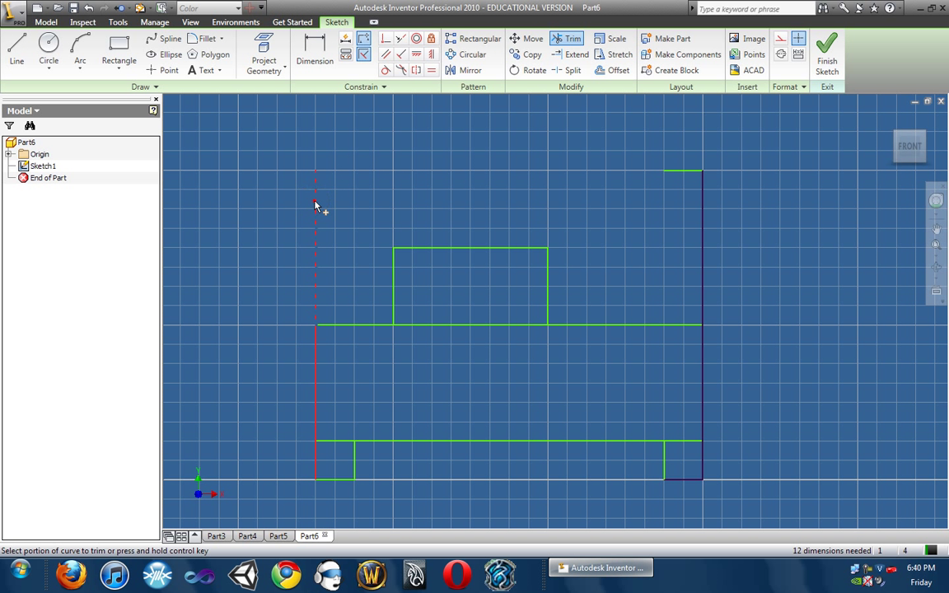
pyautogui.click(682, 169)
pyautogui.click(702, 190)
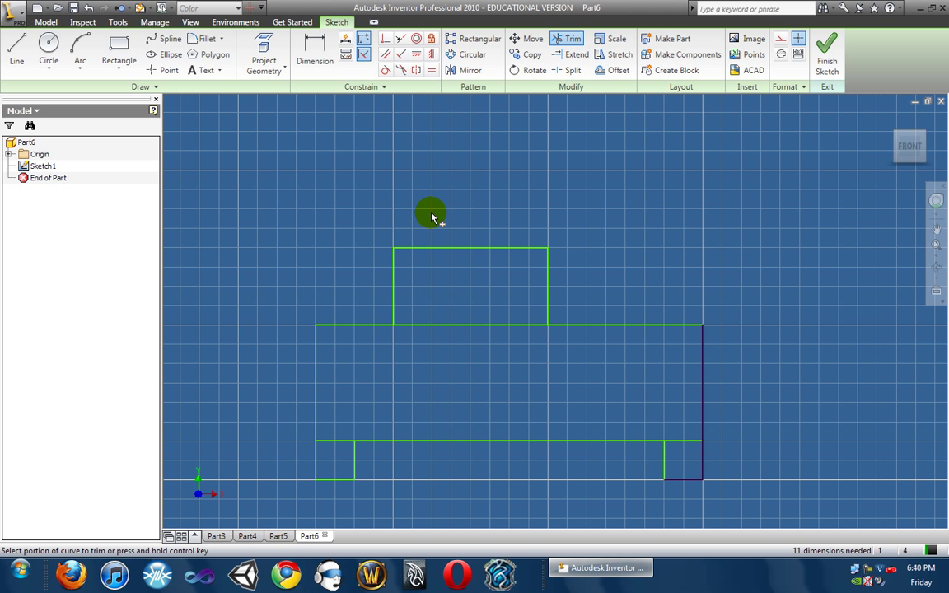